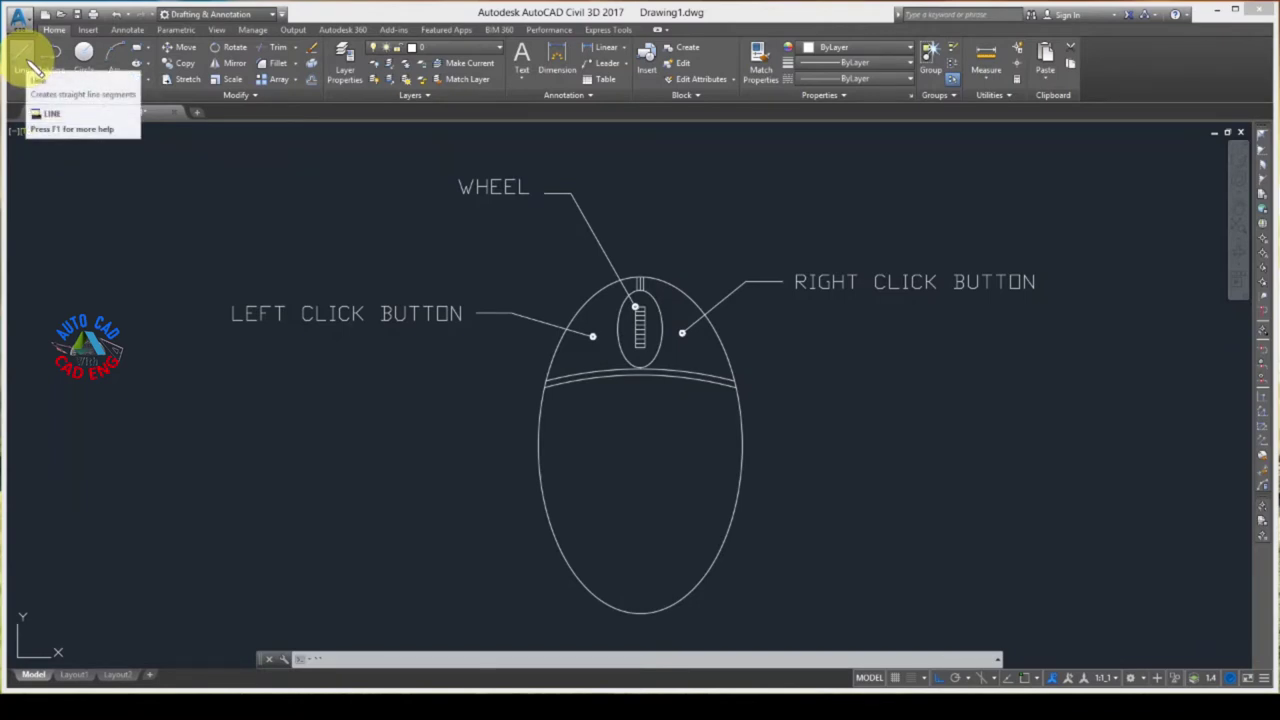
- Draw a horizontal-then-vertical line above the RIGHT CLICK BUTTON label with Ortho on, finishing with Enter
left_click(30, 62)
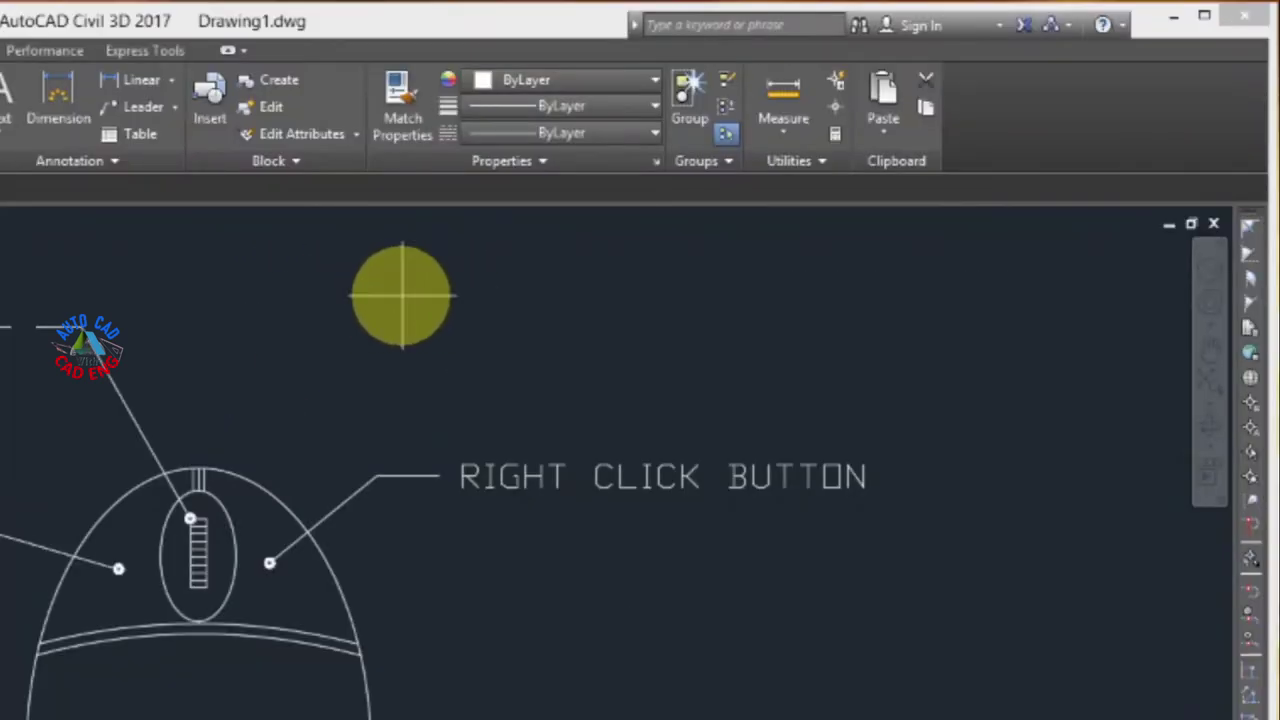
left_click(393, 297)
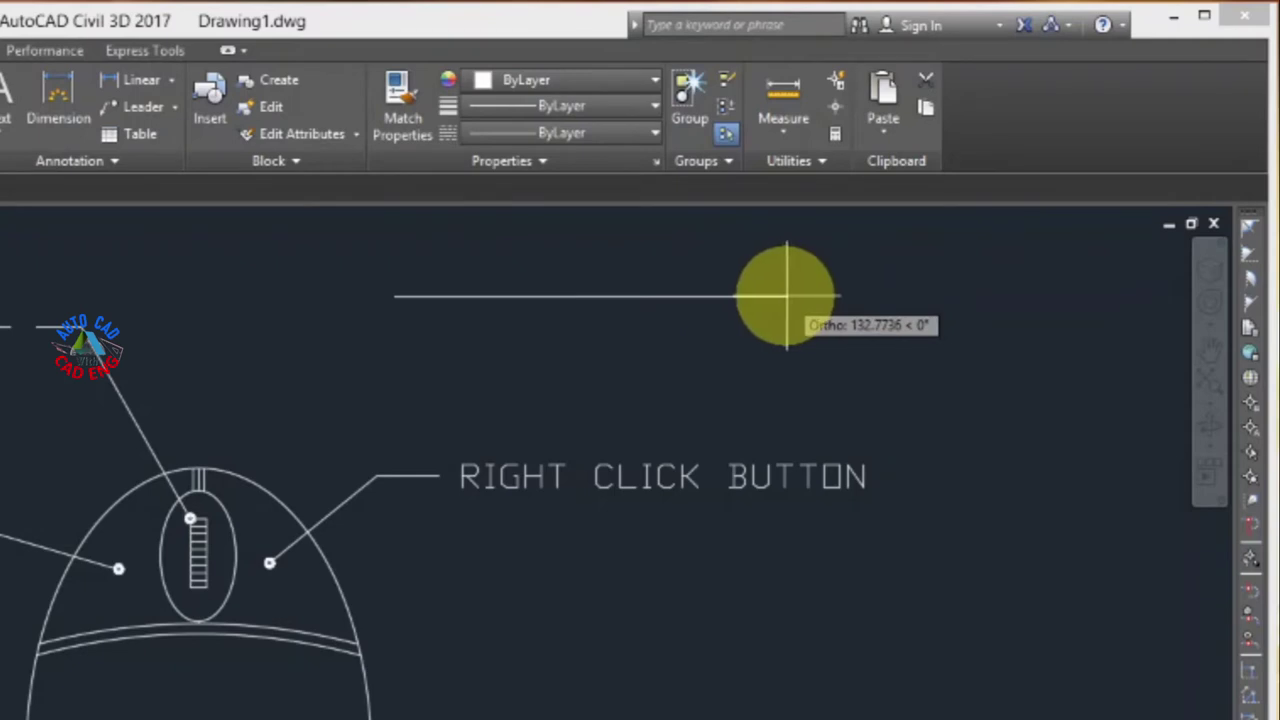
left_click(787, 296)
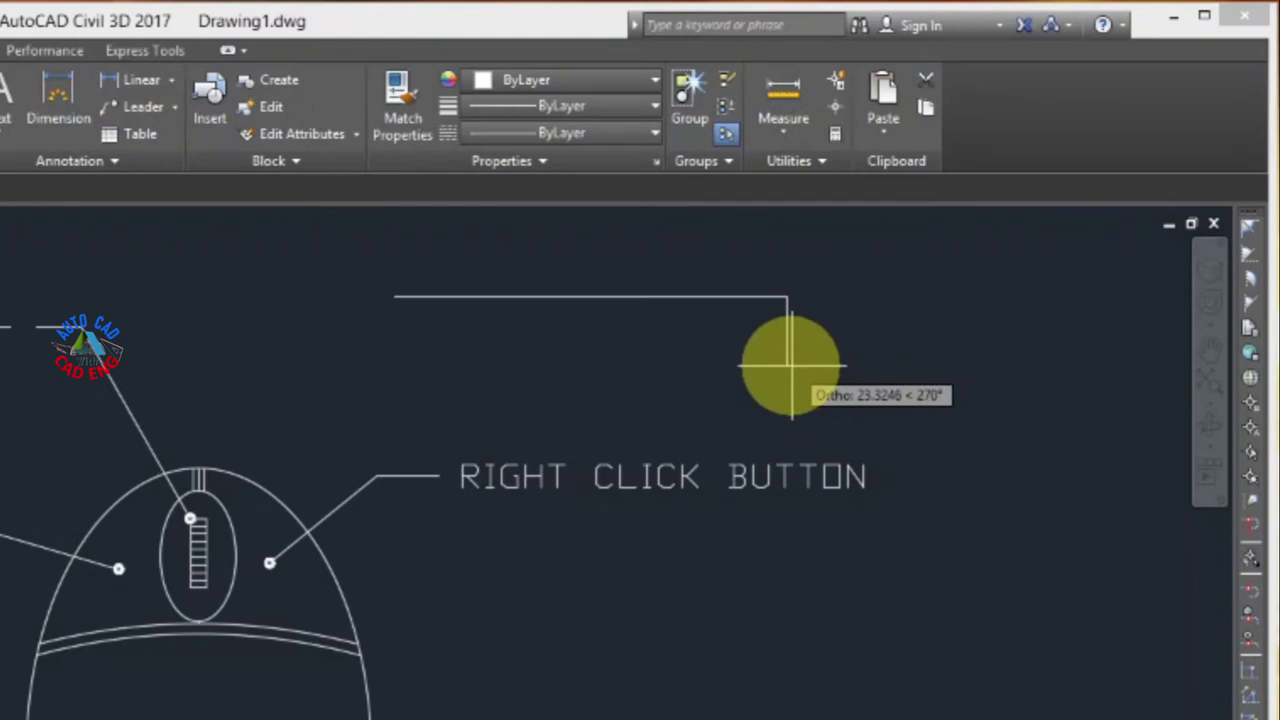
left_click(790, 366)
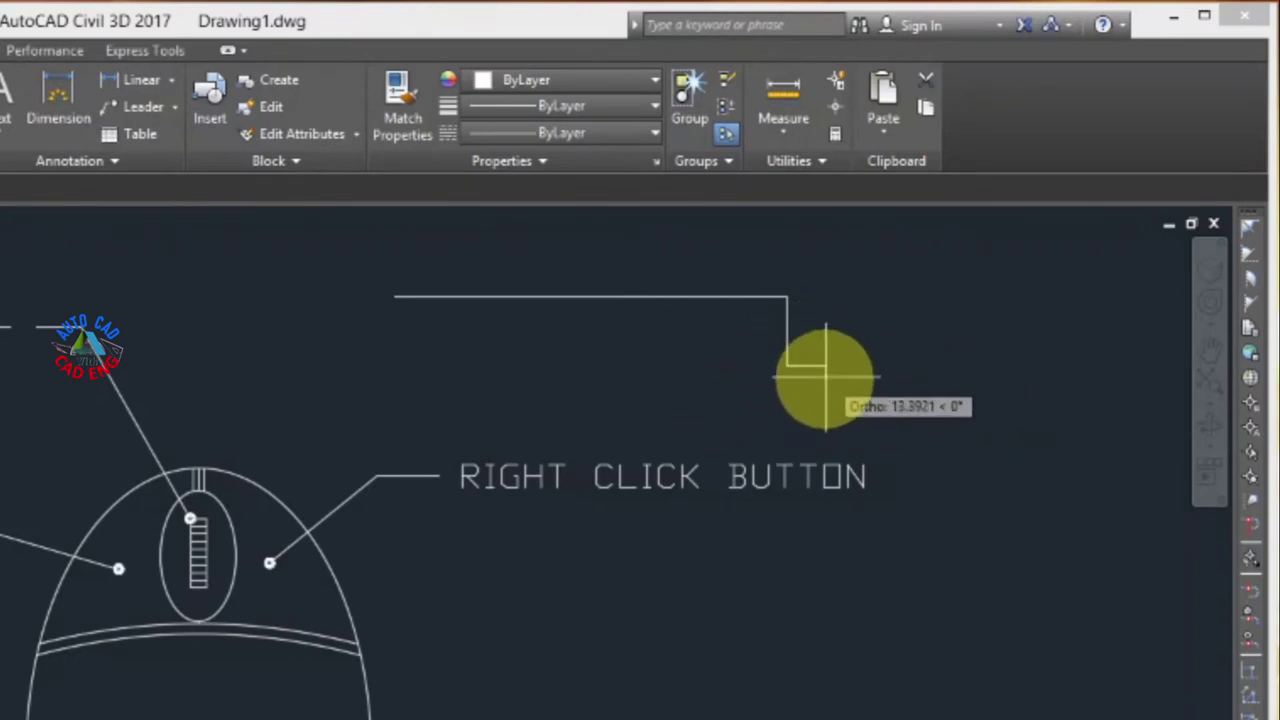
left_click(786, 368)
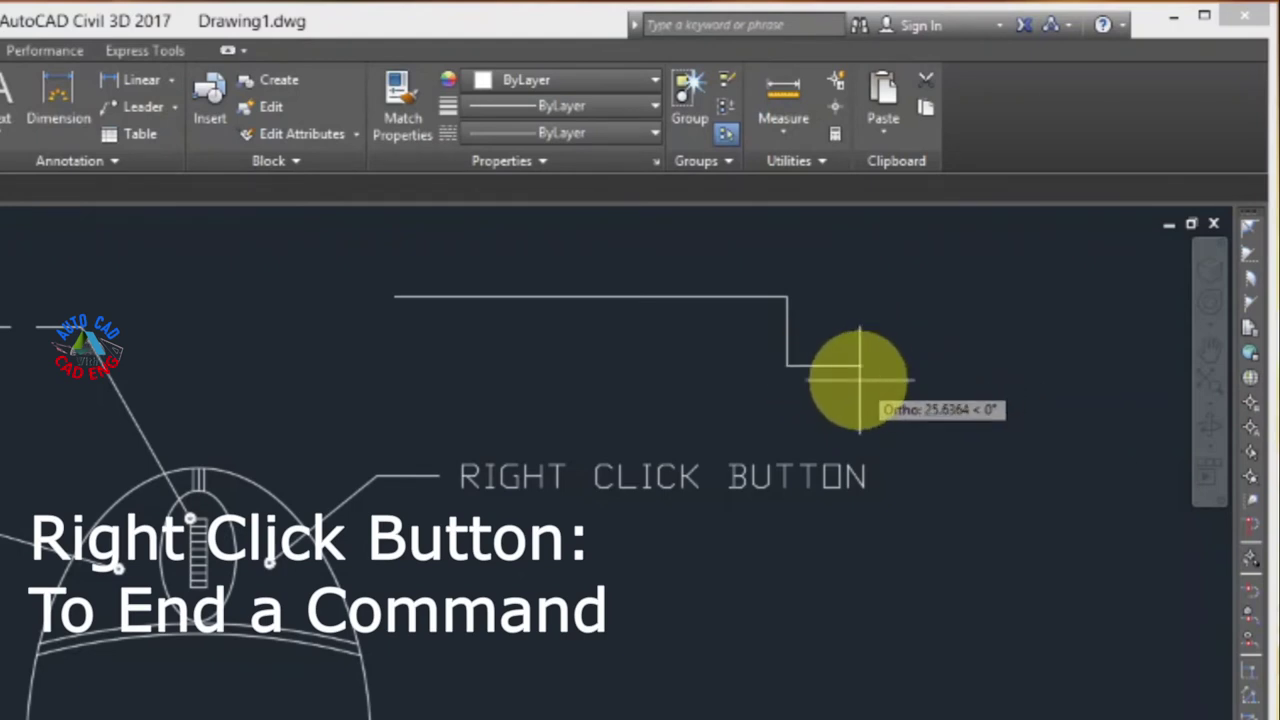
right_click(859, 367)
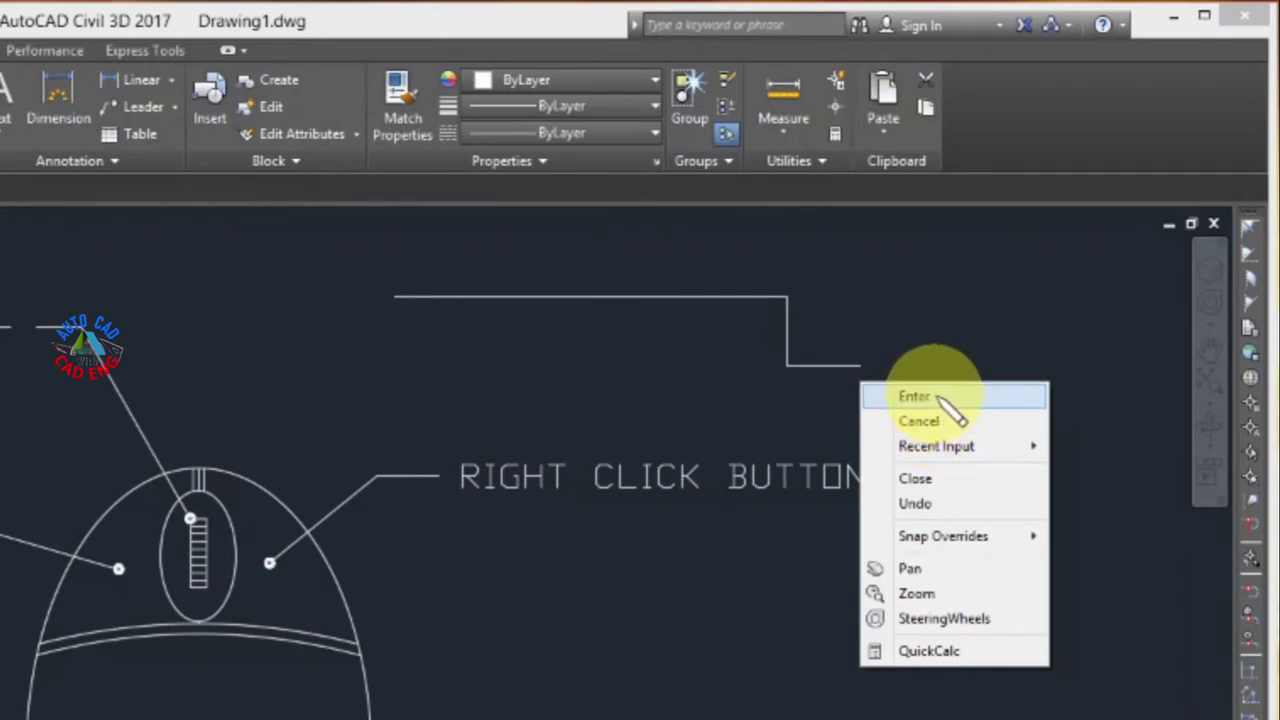
left_click(940, 398)
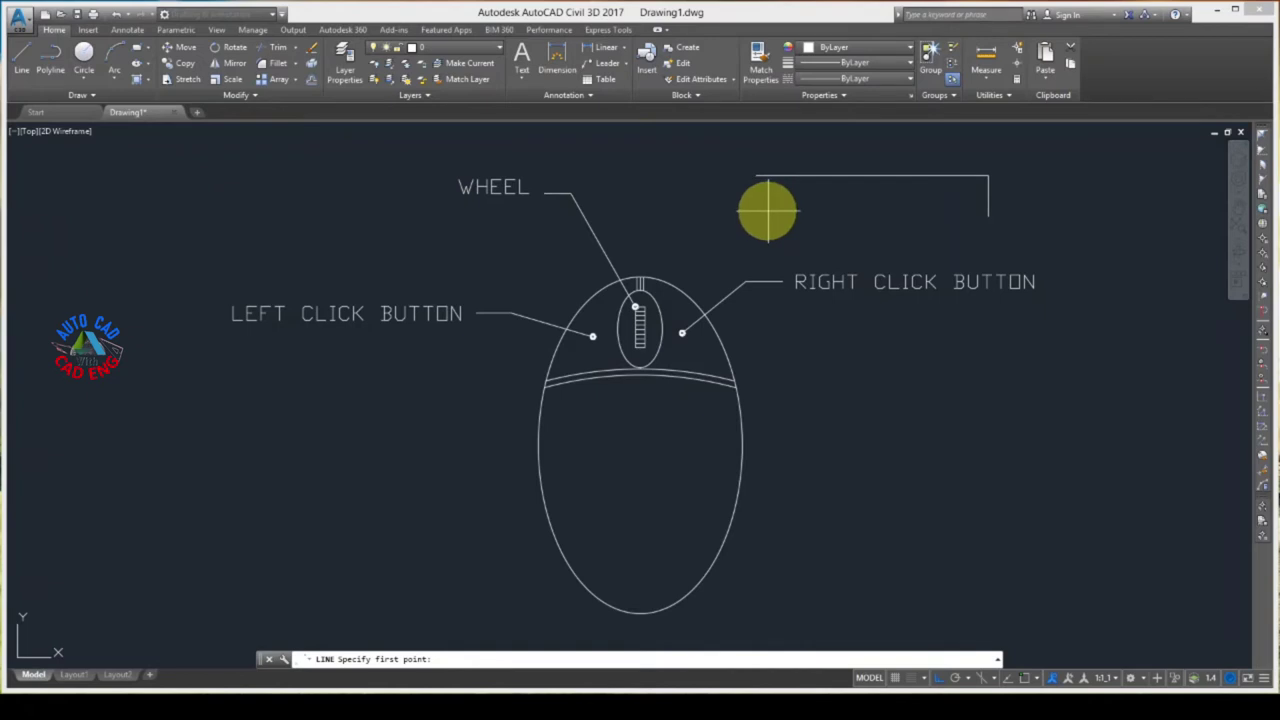
- Draw a shorter horizontal-then-downward line below the first one, ending the command with Cancel
left_click(768, 210)
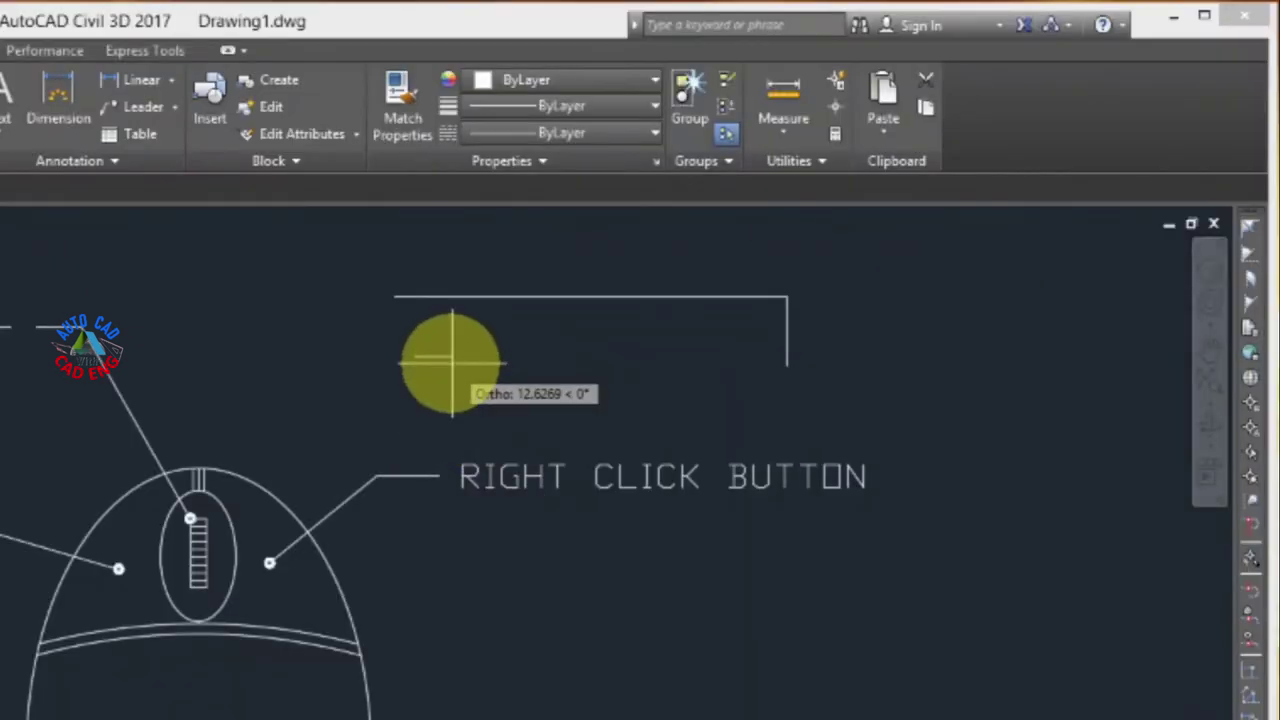
left_click(740, 356)
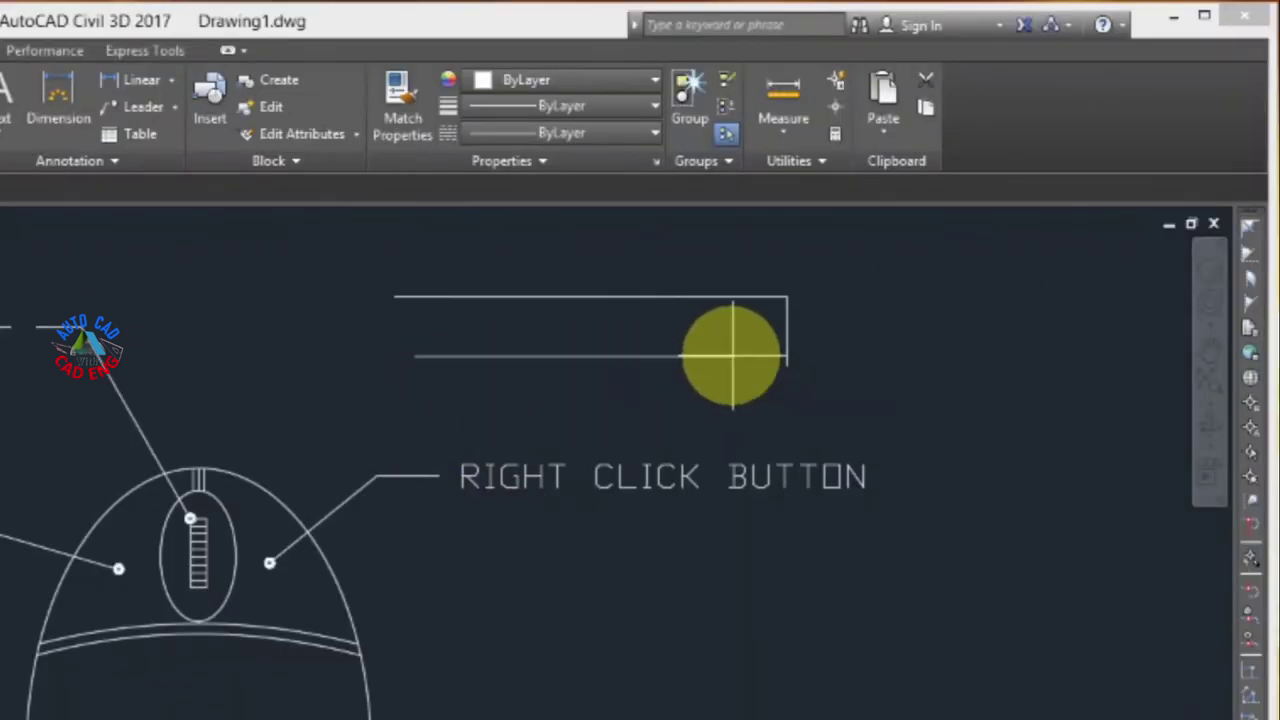
left_click(737, 413)
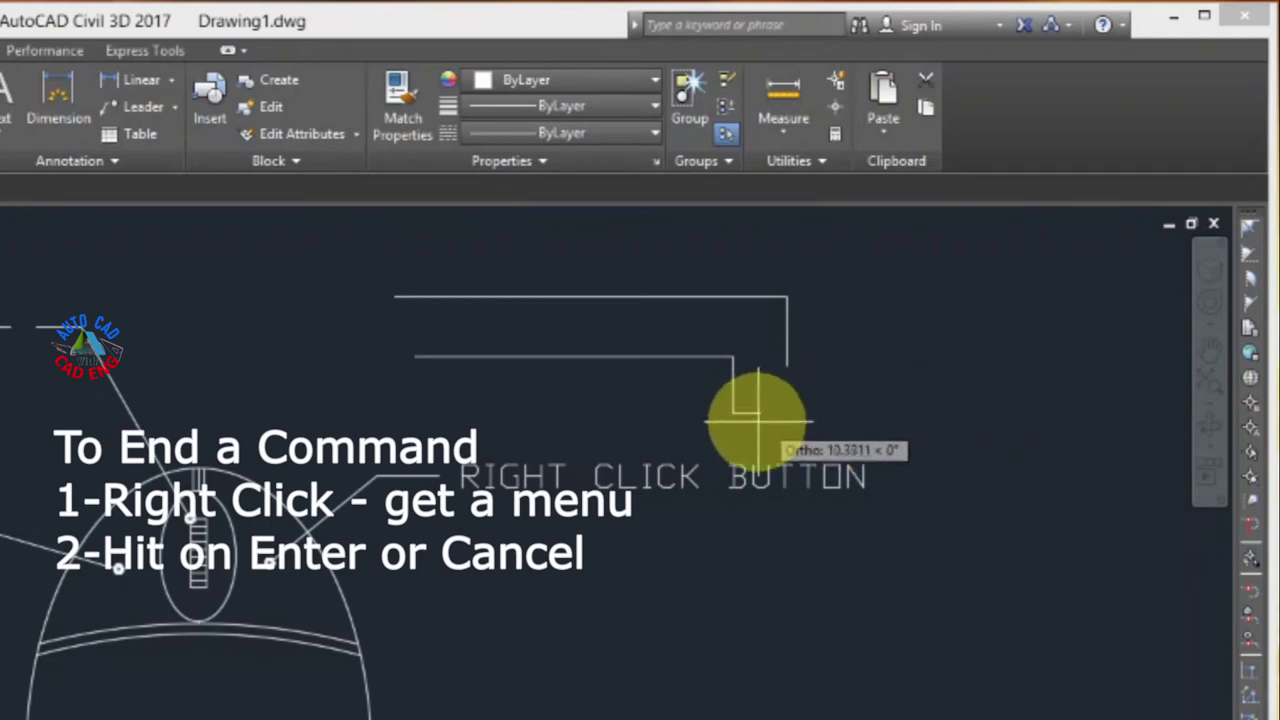
right_click(895, 390)
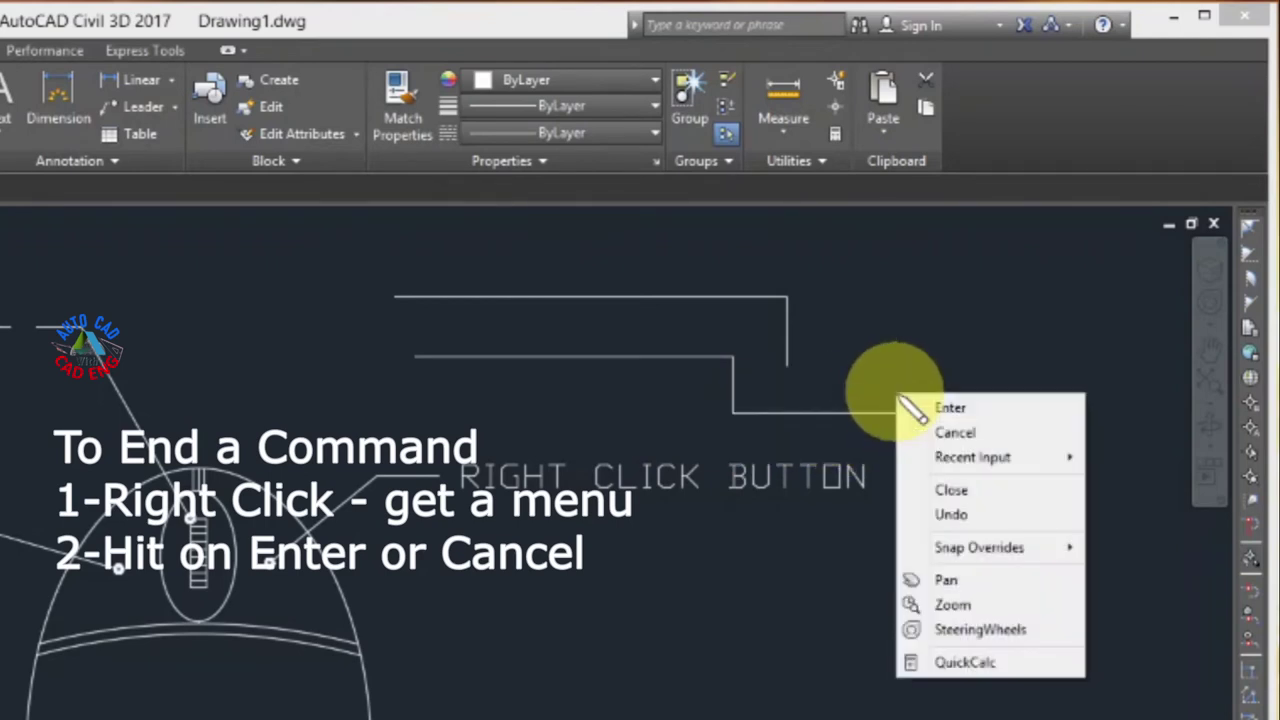
left_click(957, 433)
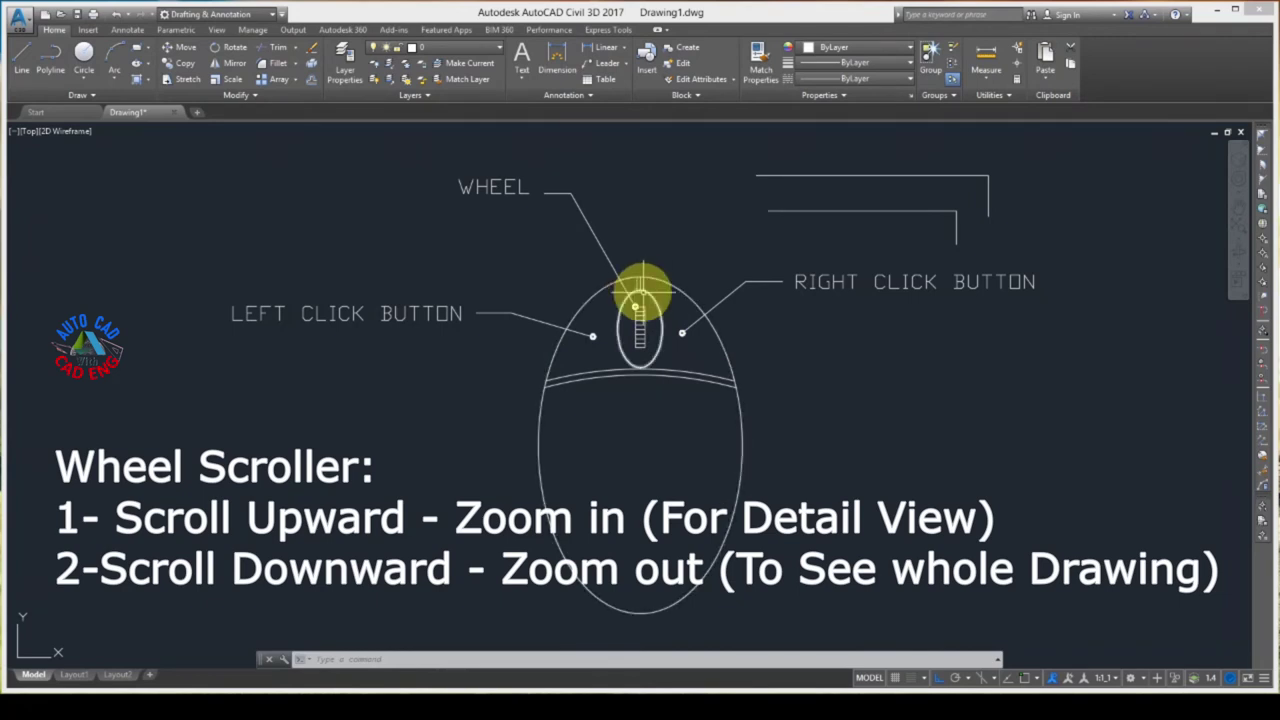
- Dismiss the shortcut menu and zoom in on the mouse diagram with the wheel
right_click(635, 306)
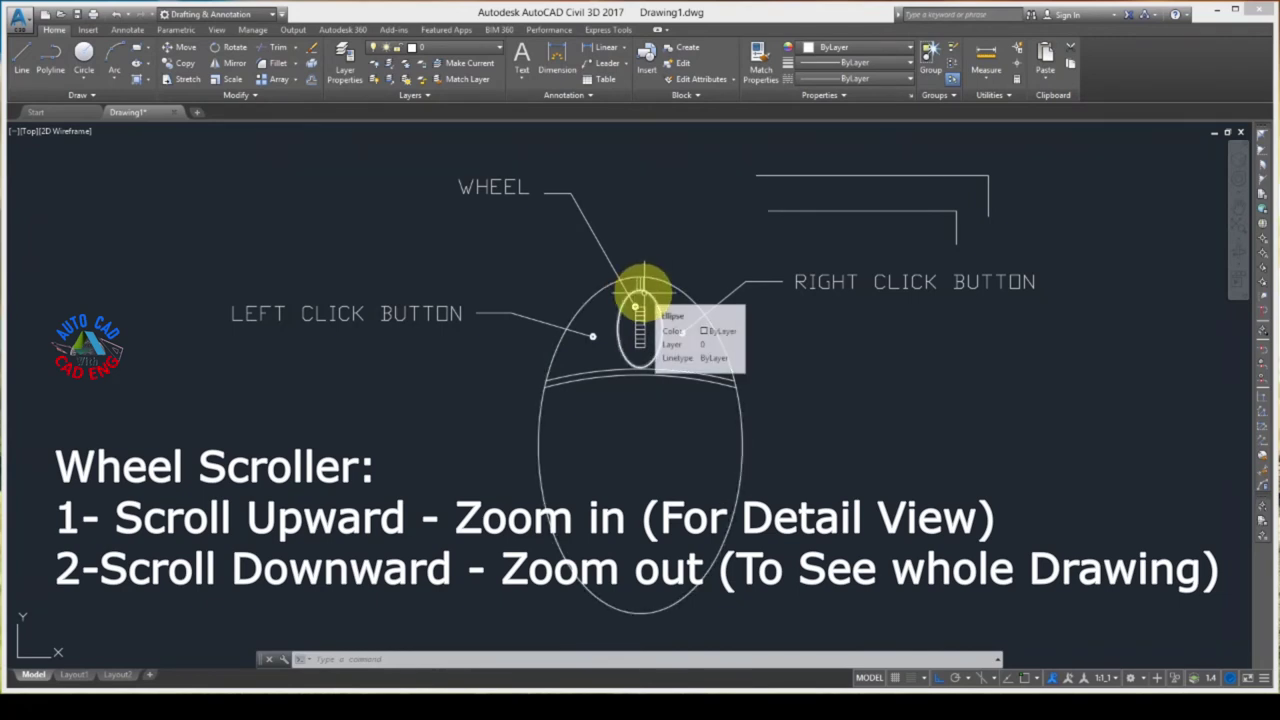
key("Escape")
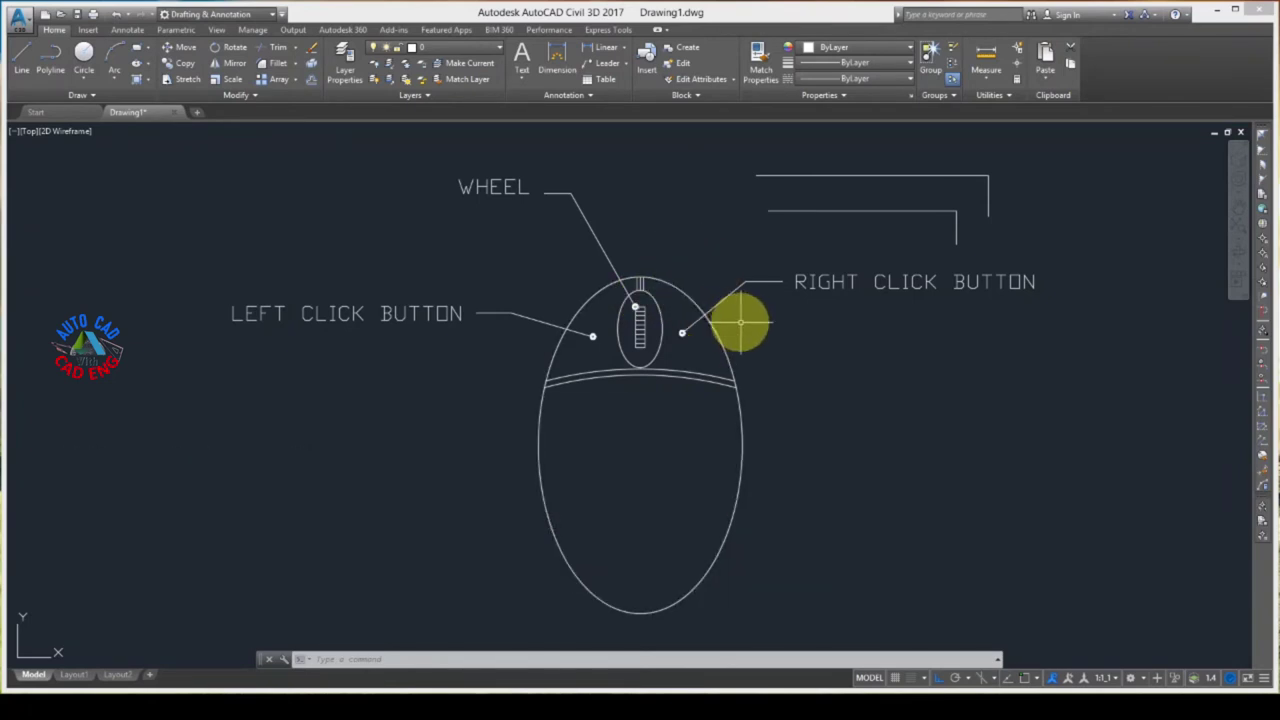
scroll(727, 325, "up", 2)
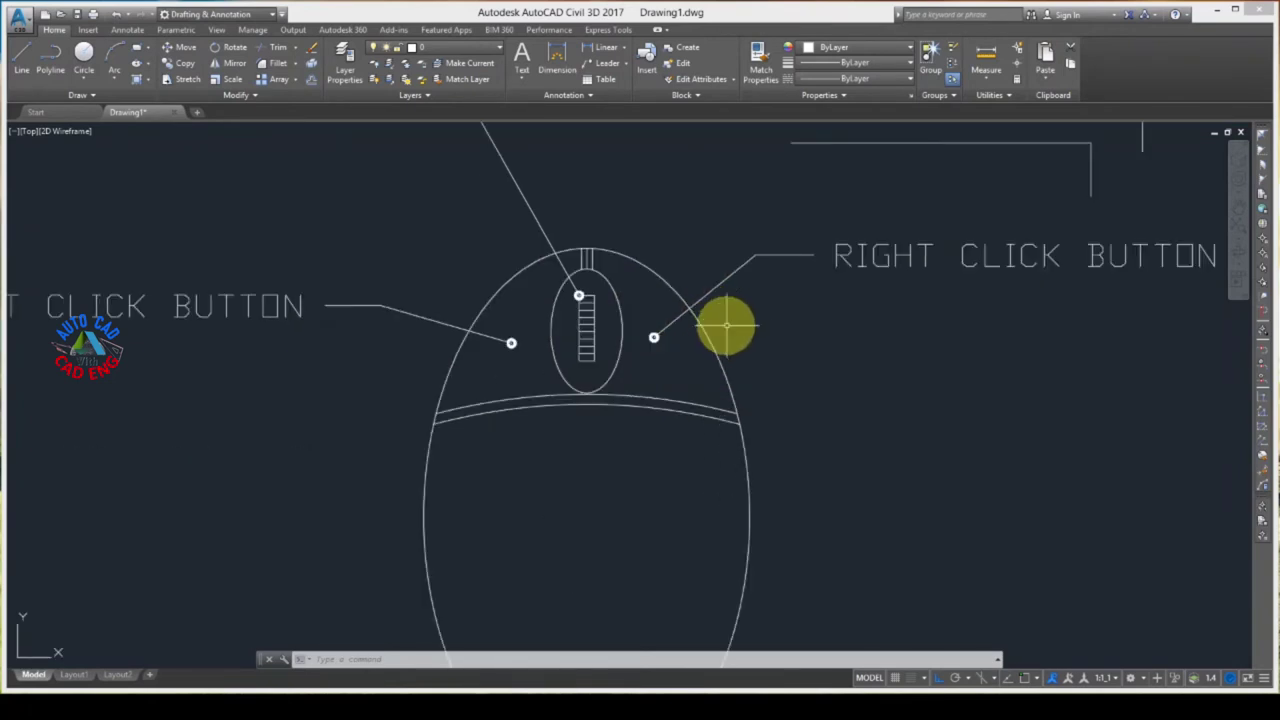
scroll(653, 337, "up", 3)
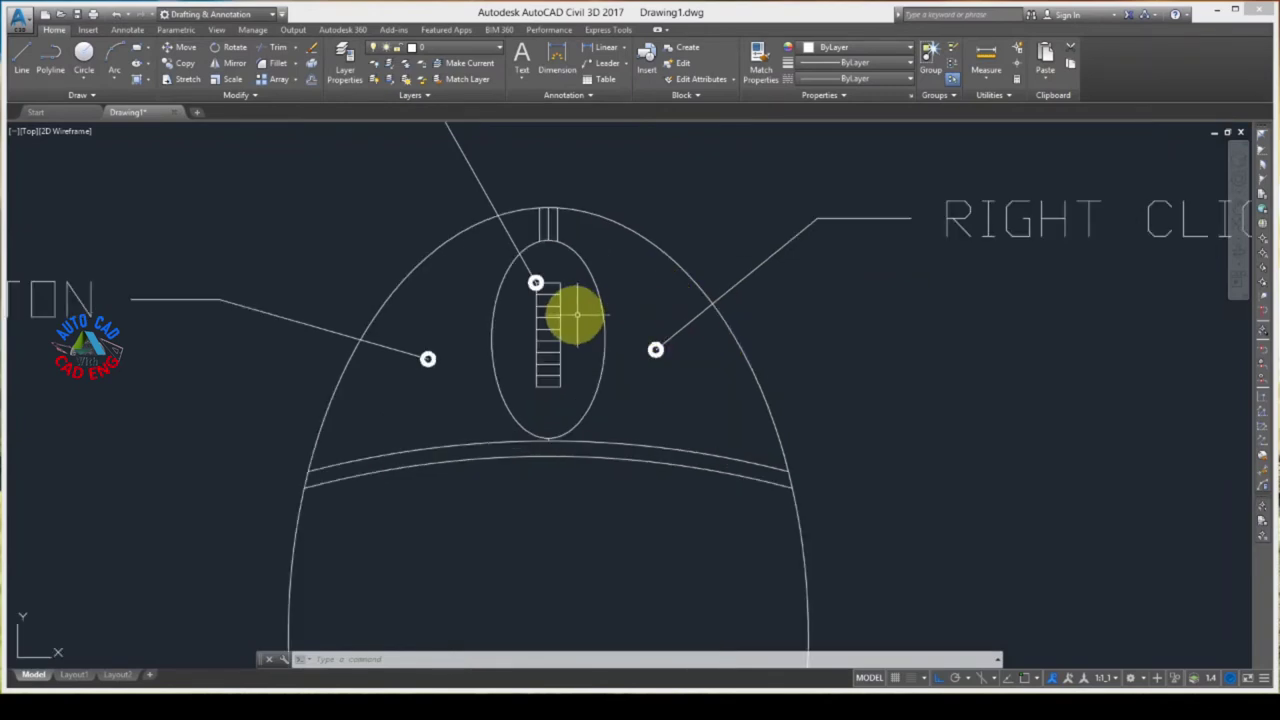
scroll(551, 309, "up", 1)
scroll(534, 303, "up", 2)
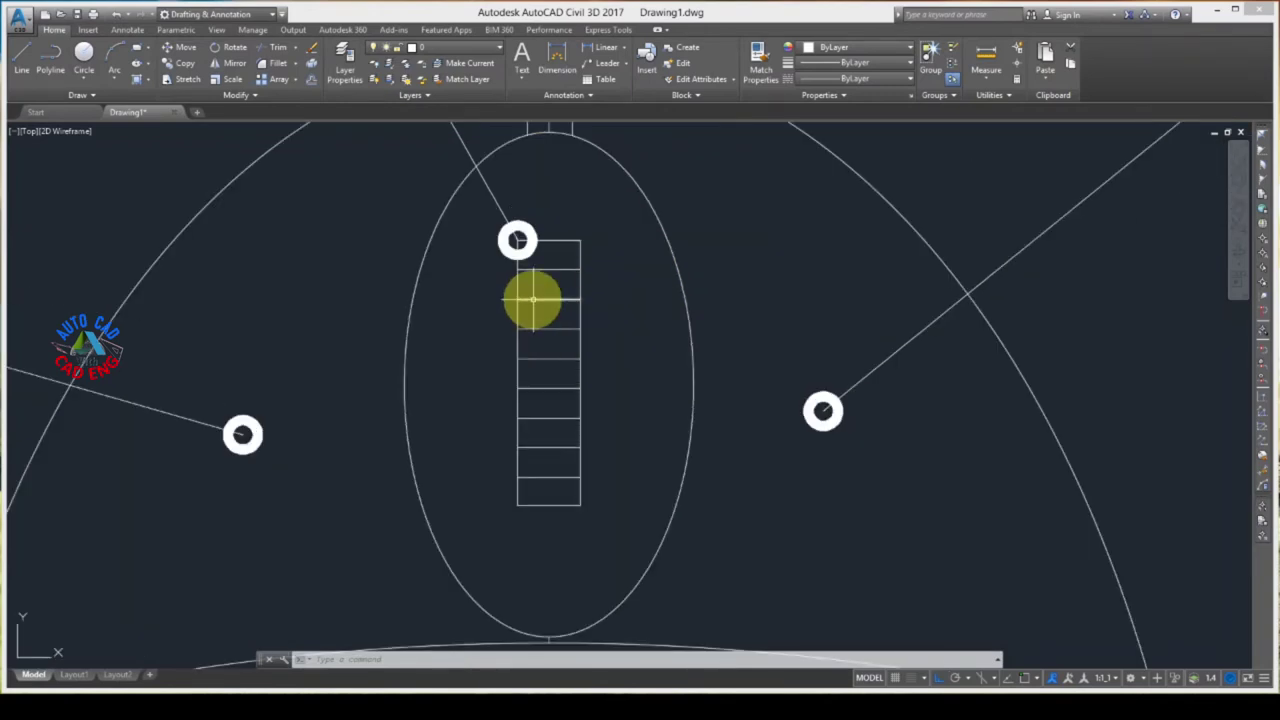
scroll(533, 299, "up", 1)
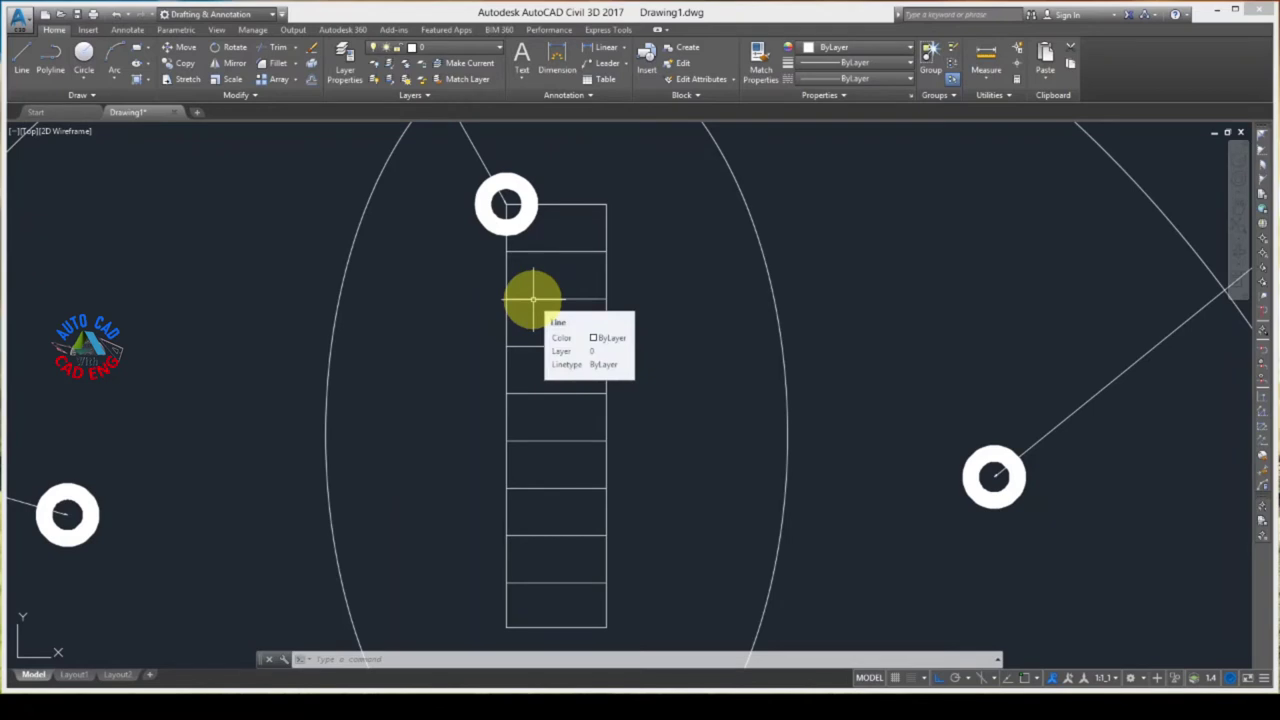
scroll(533, 299, "up", 2)
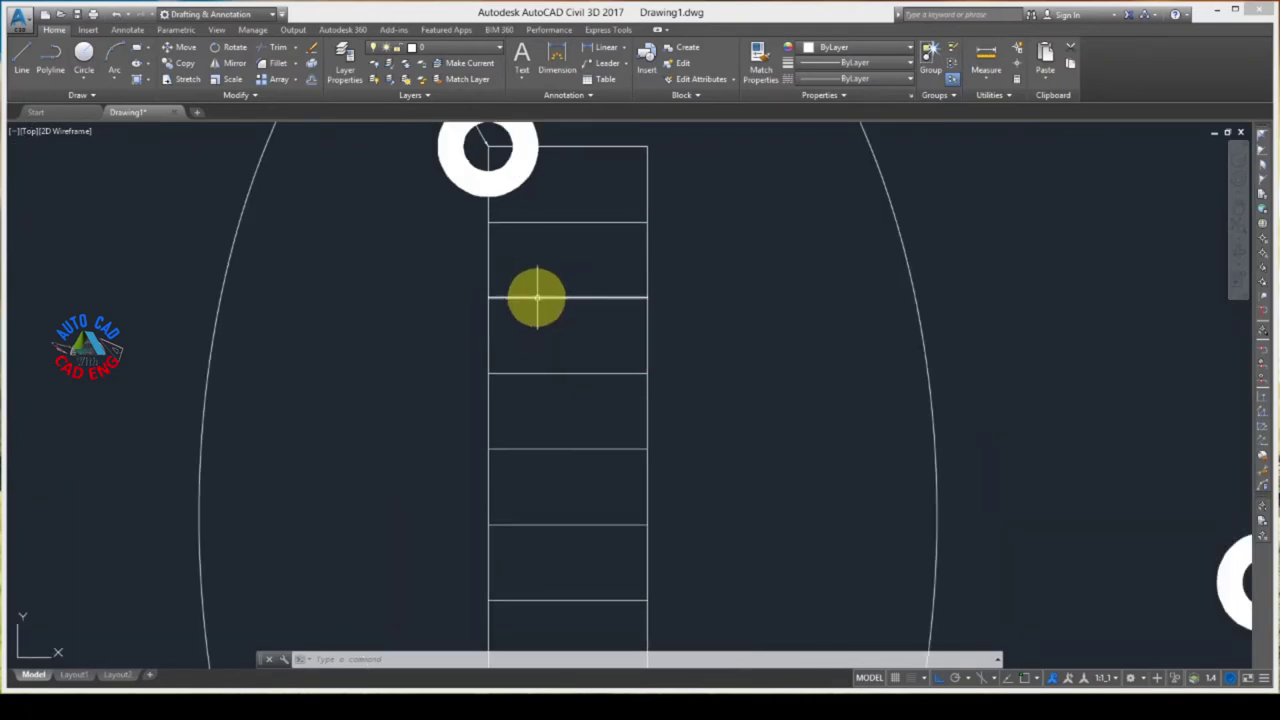
- Zoom back out, then in again until the labelled diagram fills most of the drawing area
scroll(537, 297, "down", 5)
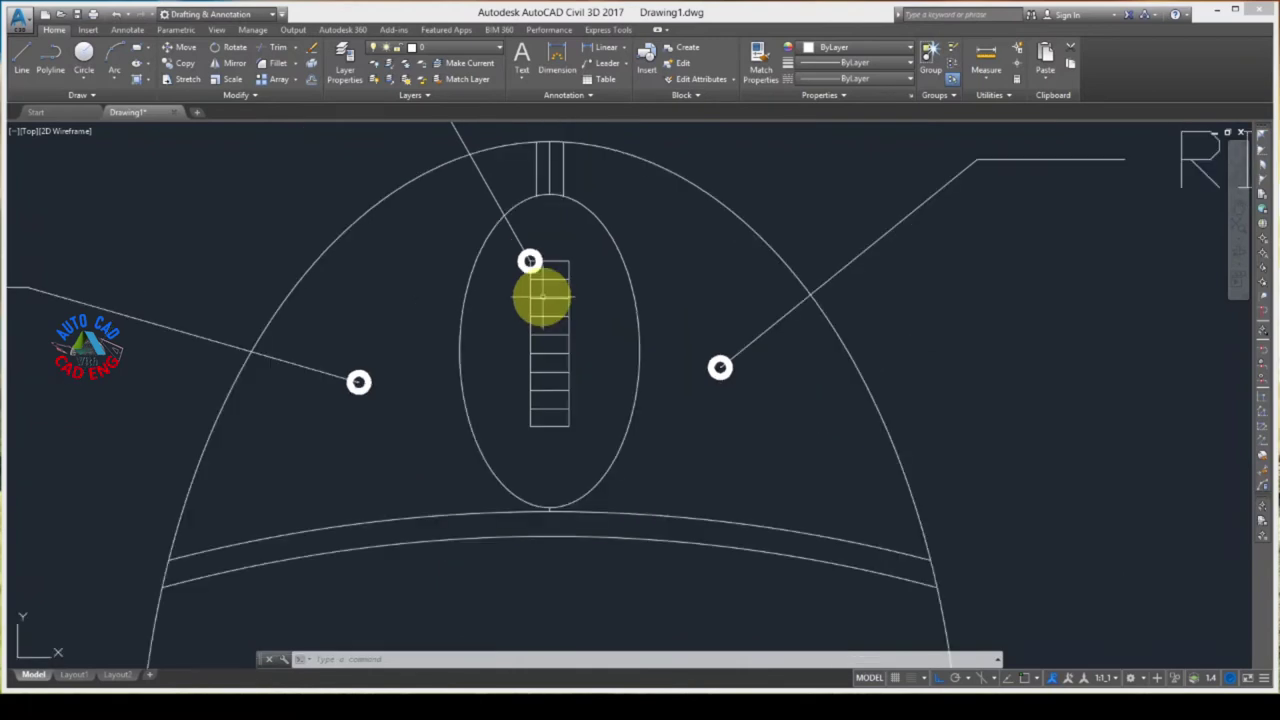
scroll(541, 296, "down", 6)
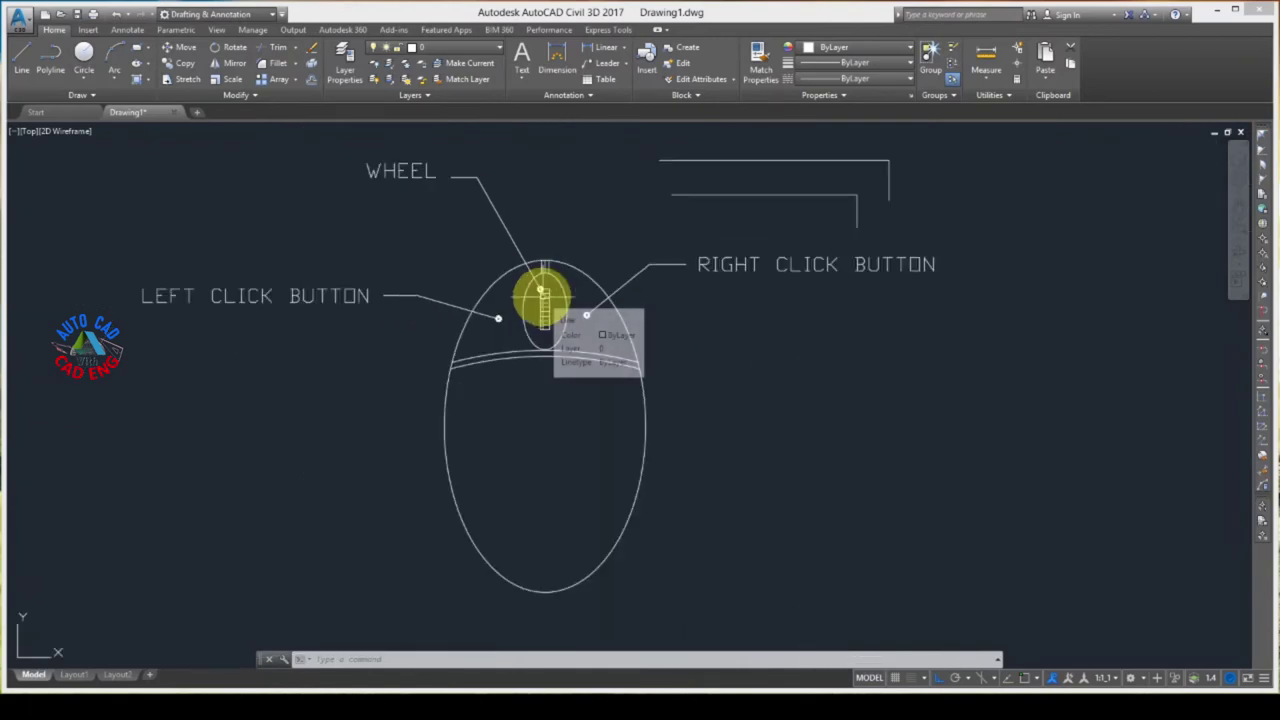
scroll(541, 296, "down", 3)
scroll(541, 298, "down", 3)
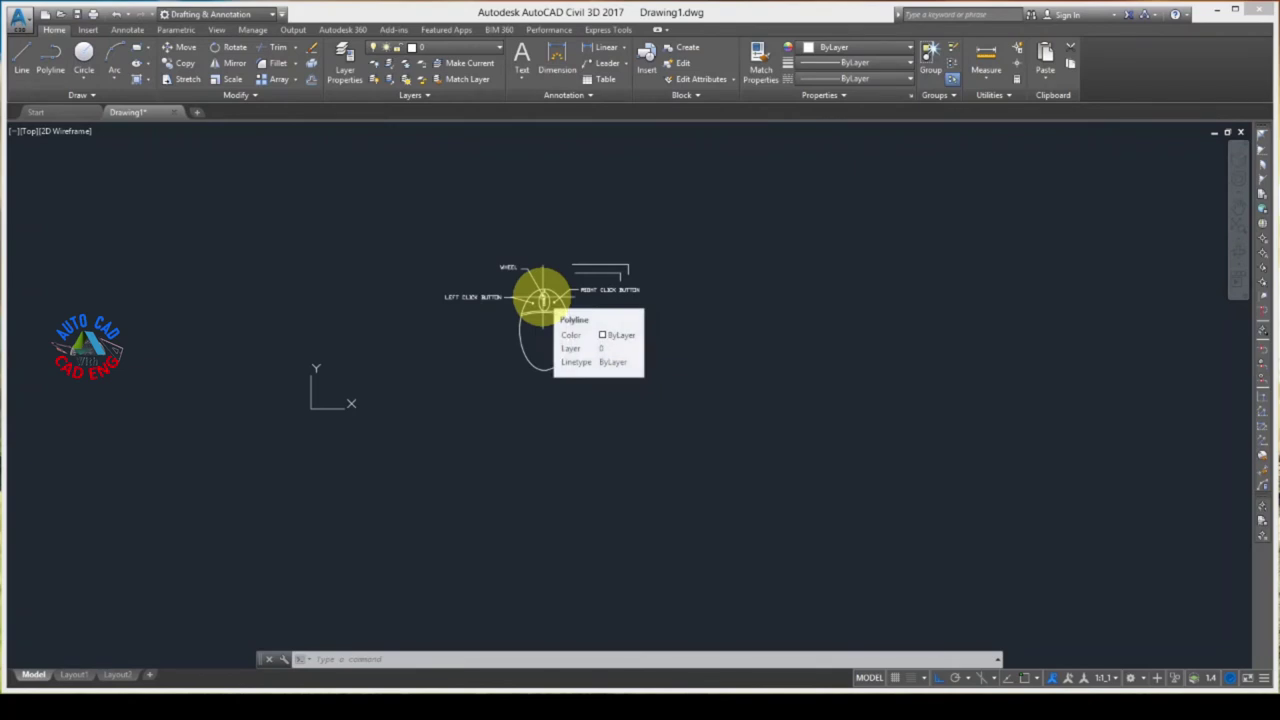
scroll(541, 296, "down", 3)
scroll(545, 300, "down", 3)
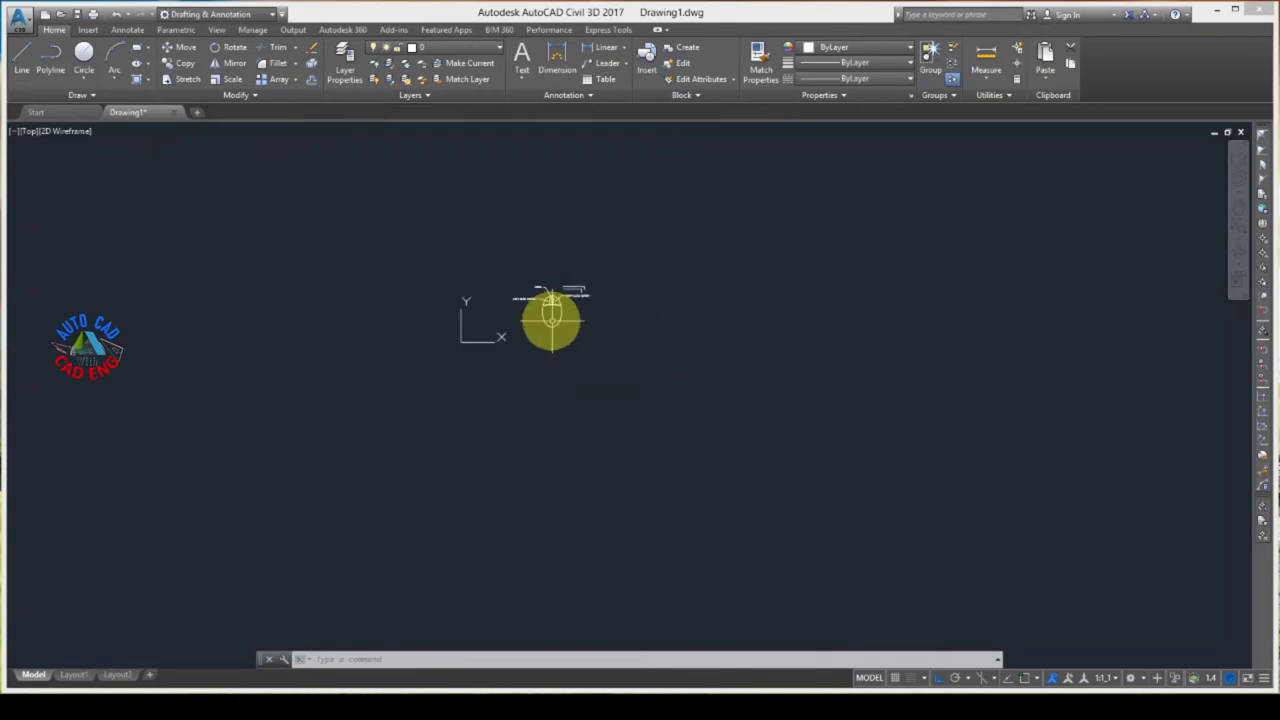
scroll(551, 318, "up", 2)
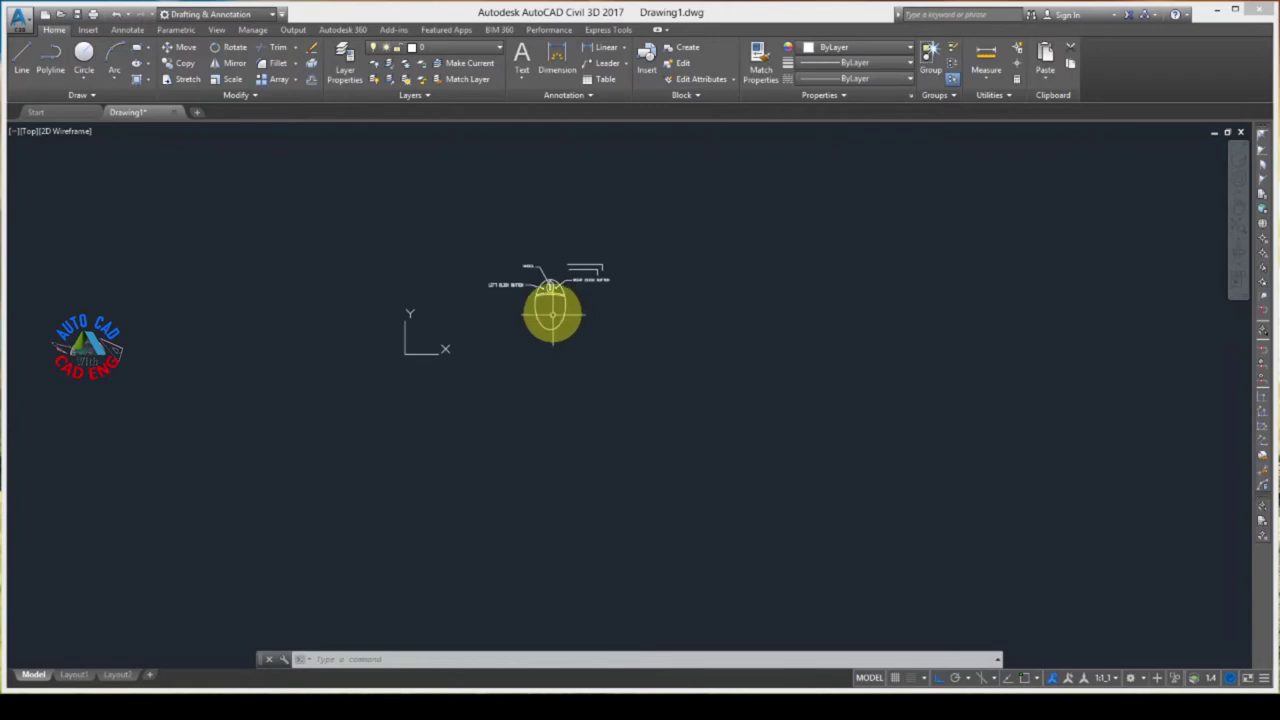
scroll(550, 302, "up", 2)
scroll(549, 296, "up", 2)
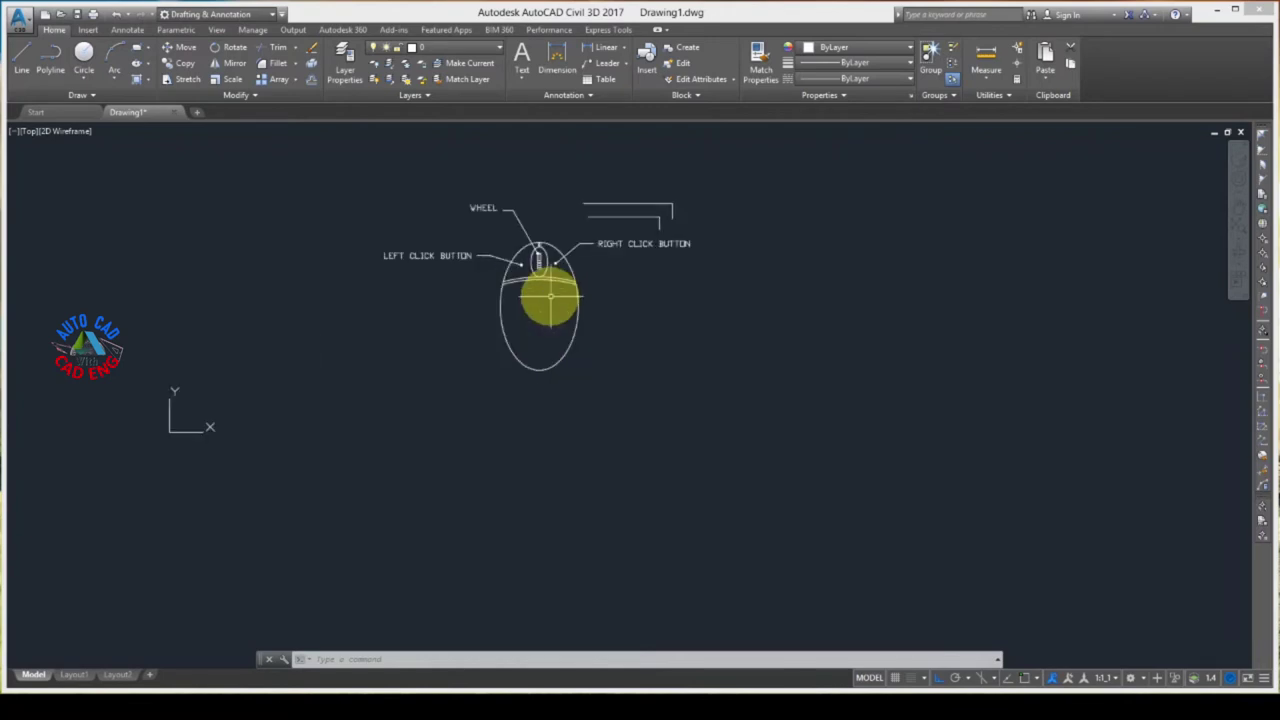
scroll(538, 262, "up", 2)
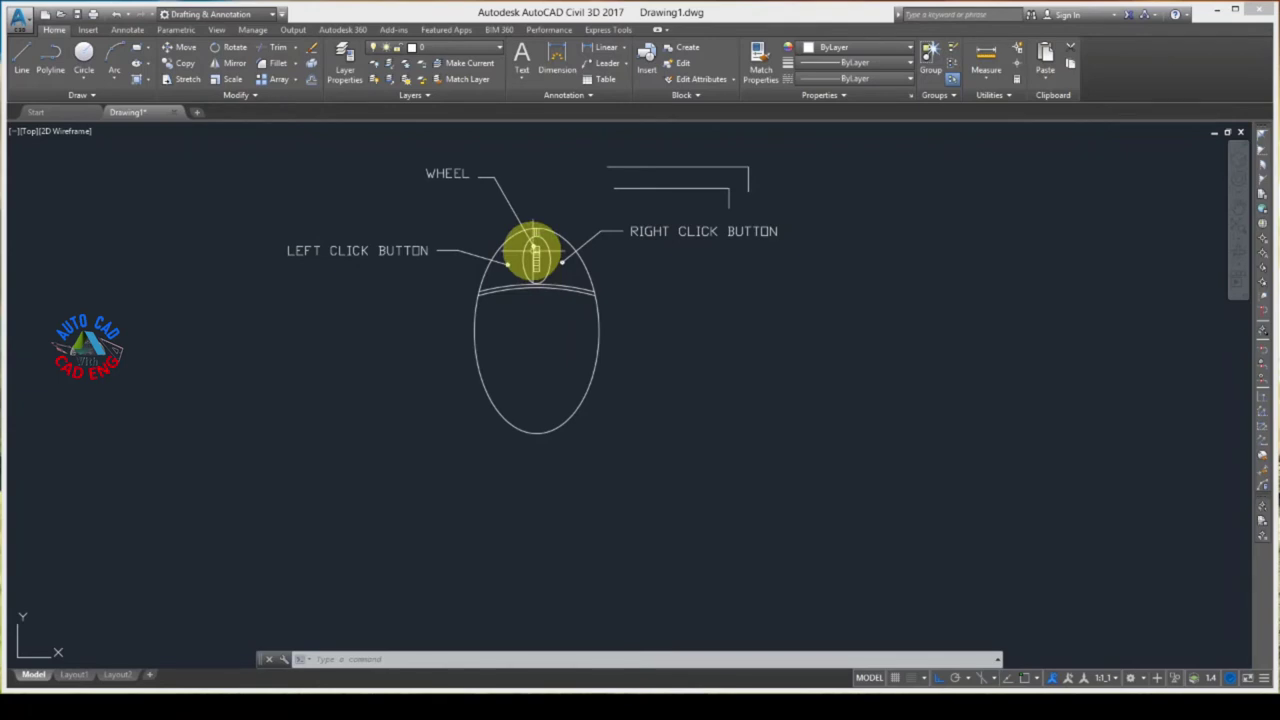
scroll(528, 249, "up", 2)
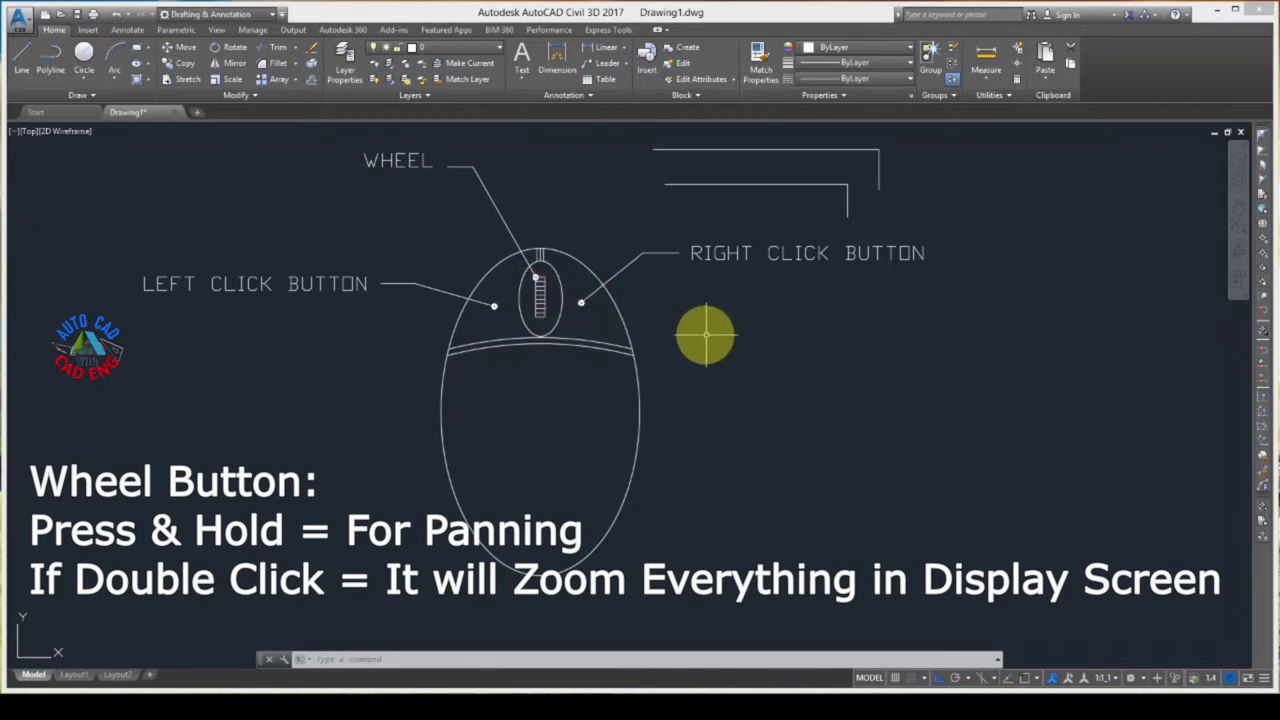
- Pan with the middle mouse button so the mouse diagram shifts slightly right and down
mouse_move(706, 335)
middle_mouse_down()
mouse_move(648, 329)
mouse_move(808, 347)
mouse_move(914, 381)
mouse_move(486, 399)
mouse_move(491, 383)
mouse_move(620, 361)
mouse_move(897, 409)
mouse_move(427, 460)
mouse_move(394, 371)
mouse_move(543, 363)
mouse_move(629, 331)
mouse_move(625, 314)
mouse_move(545, 294)
mouse_move(445, 329)
mouse_move(394, 409)
mouse_move(443, 466)
mouse_move(557, 511)
mouse_move(968, 447)
mouse_move(978, 391)
mouse_move(646, 311)
mouse_move(598, 324)
mouse_move(516, 383)
mouse_move(718, 379)
mouse_move(743, 354)
mouse_move(681, 342)
middle_mouse_up()
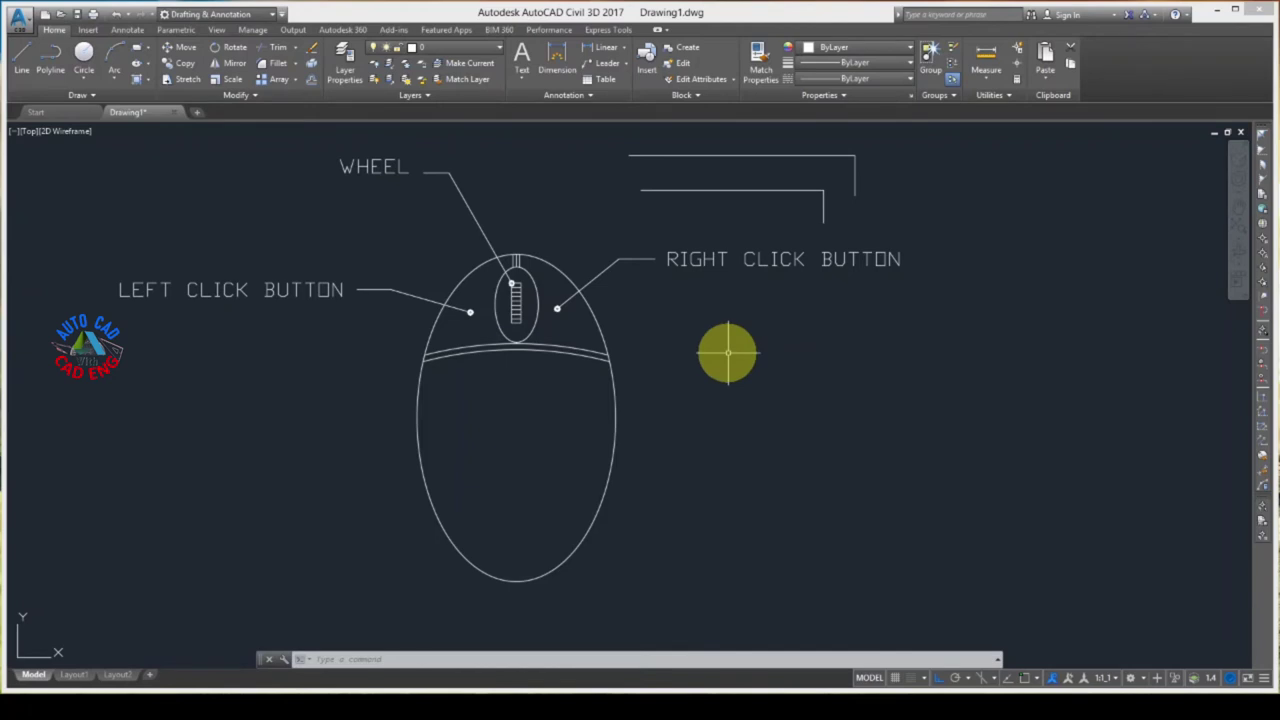
mouse_move(728, 353)
middle_mouse_down()
mouse_move(468, 363)
mouse_move(837, 366)
mouse_move(660, 371)
mouse_move(783, 366)
middle_mouse_up()
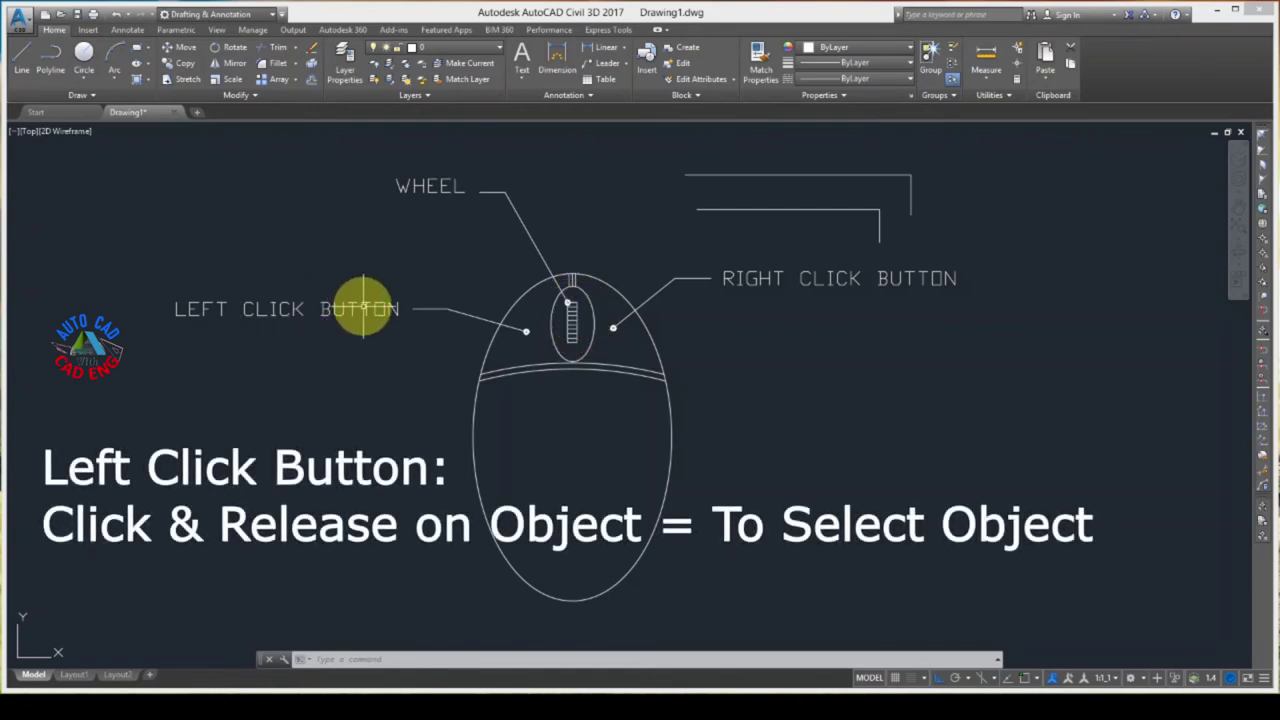
- Select the upper bracket line, the lower bracket line, and the lower line's vertical end
left_click(724, 176)
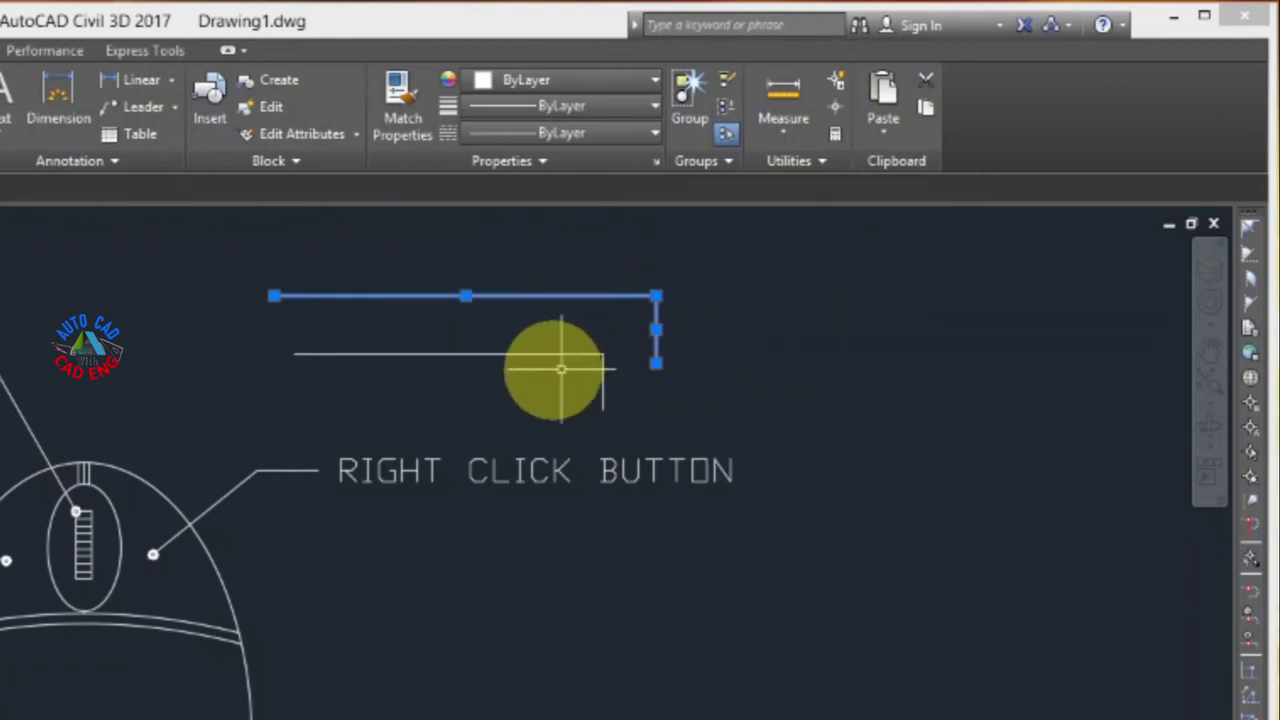
left_click(504, 354)
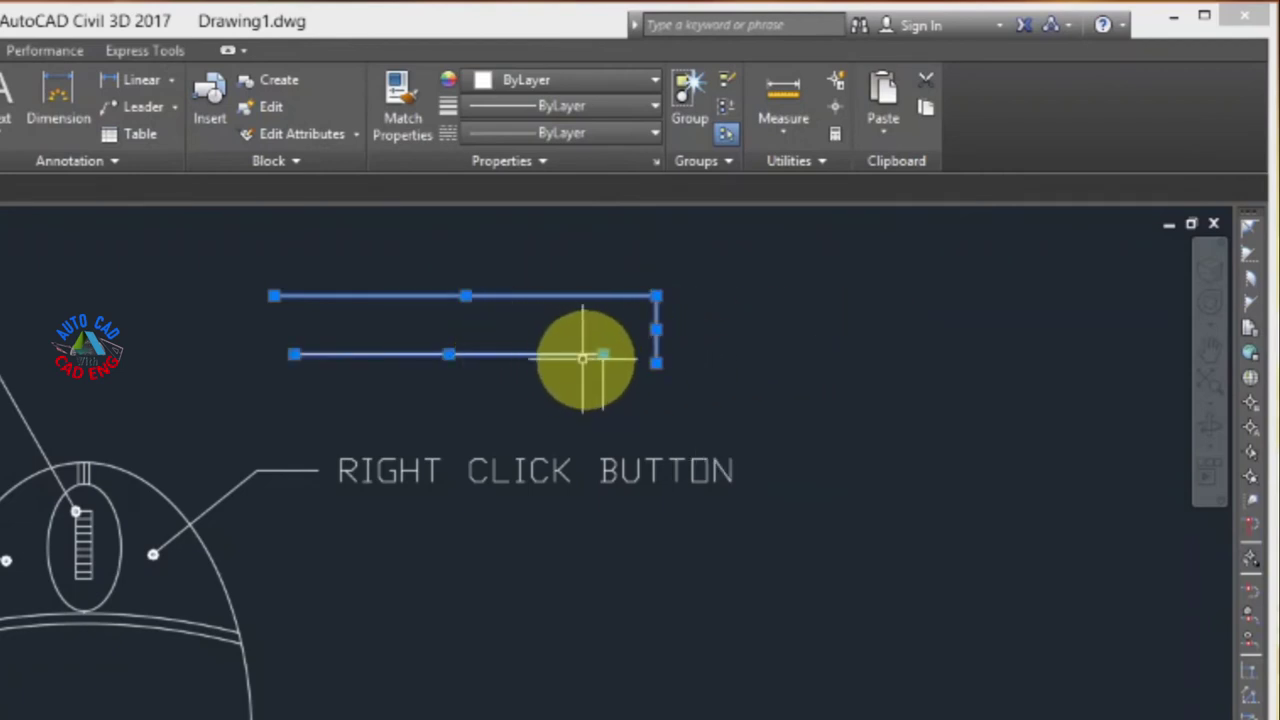
right_click(603, 380)
left_click(603, 408)
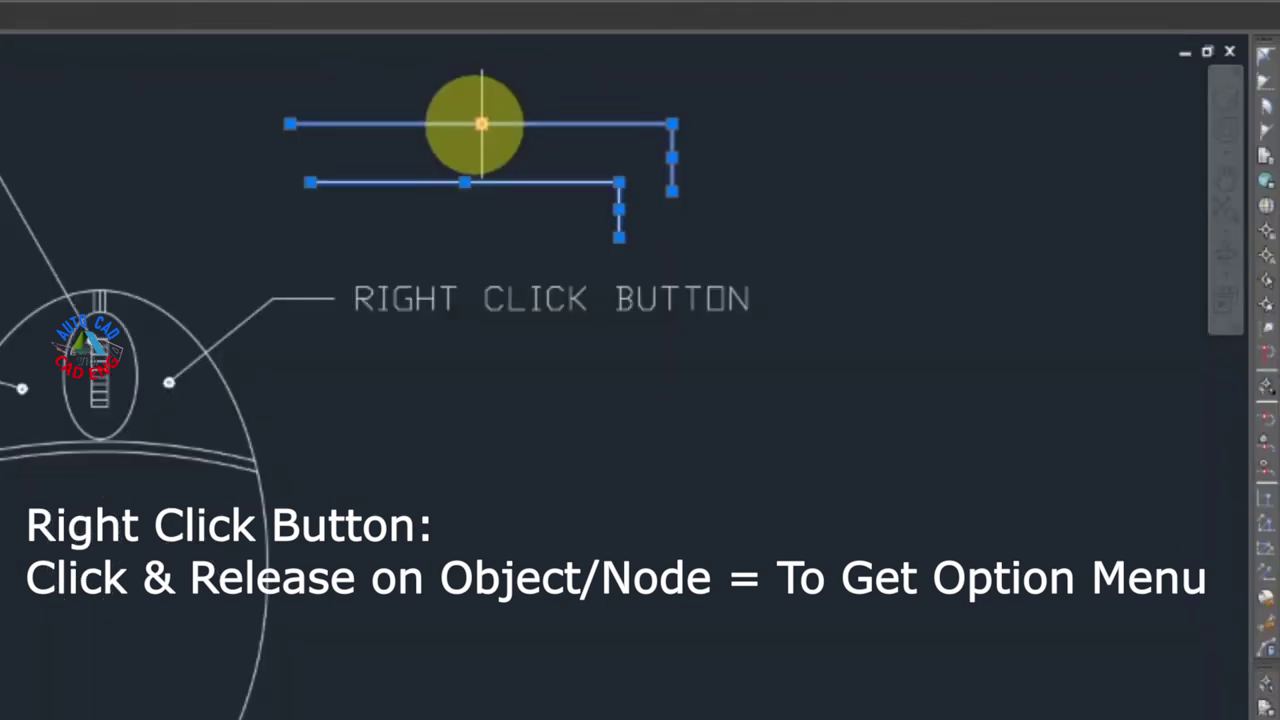
- Open the shortcut menu for the selected lines and browse Recent Input, Clipboard, Isolate and Draw Order
right_click(481, 124)
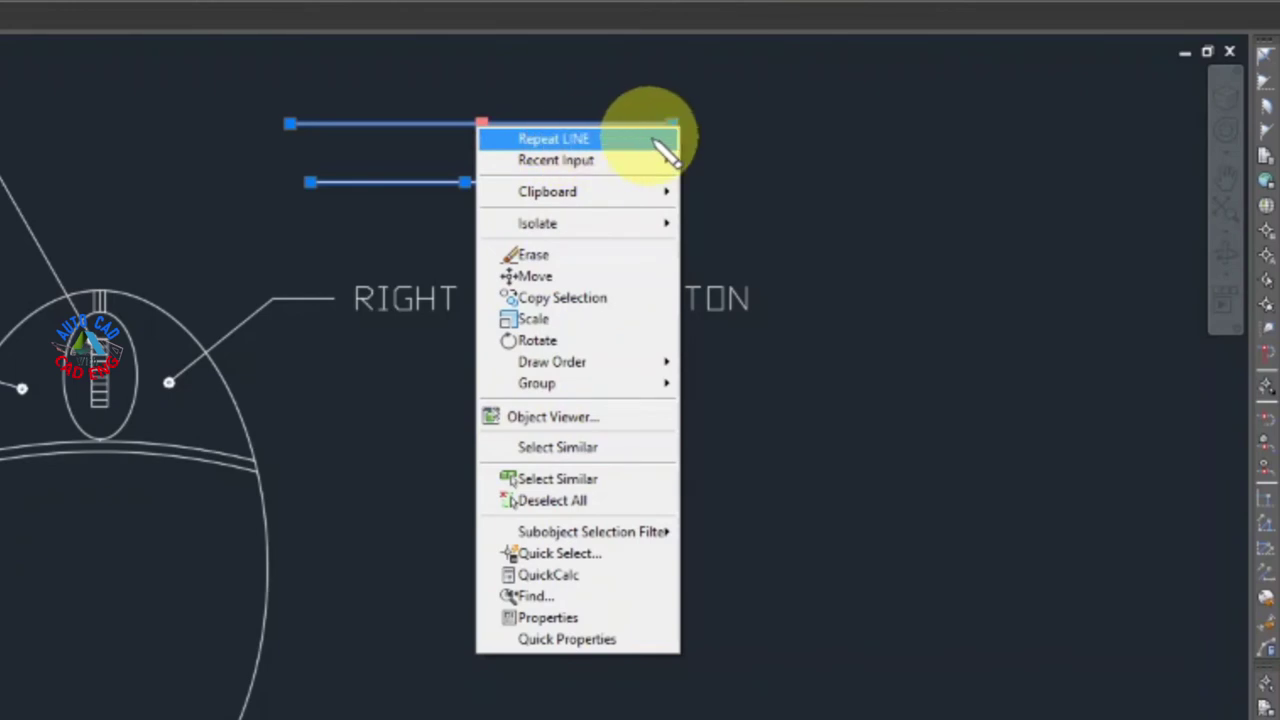
mouse_move(600, 162)
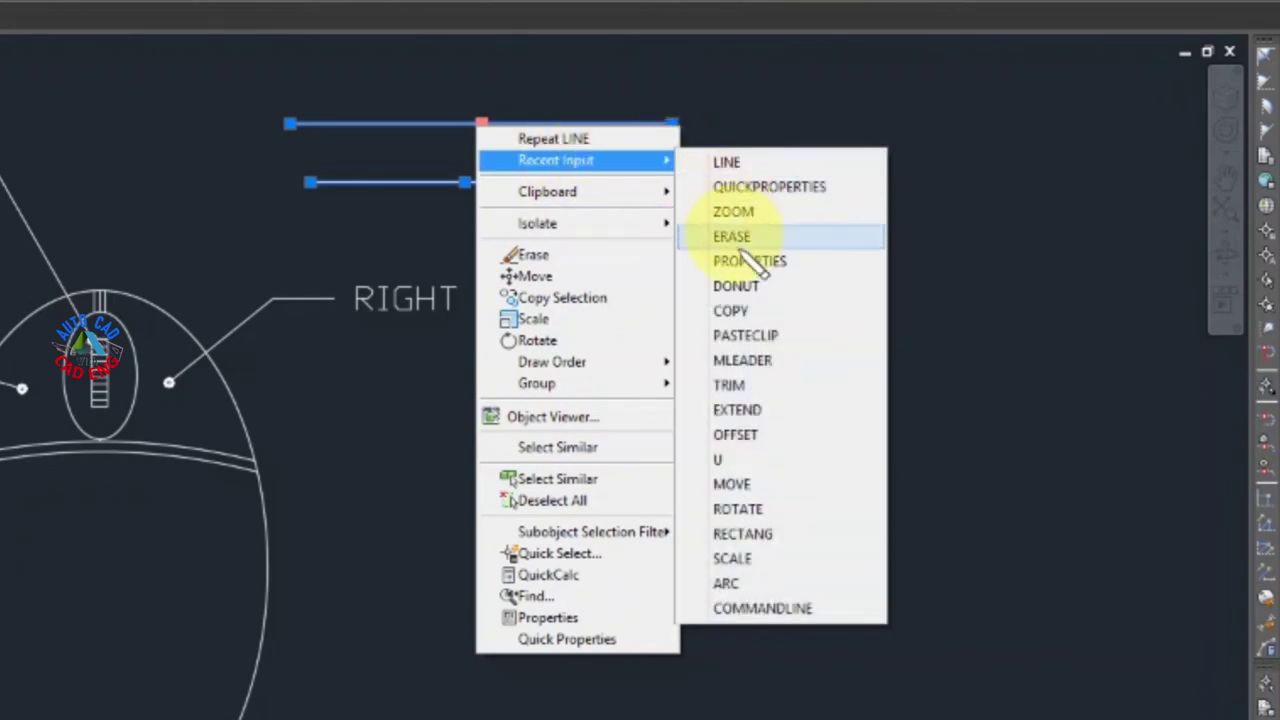
mouse_move(565, 193)
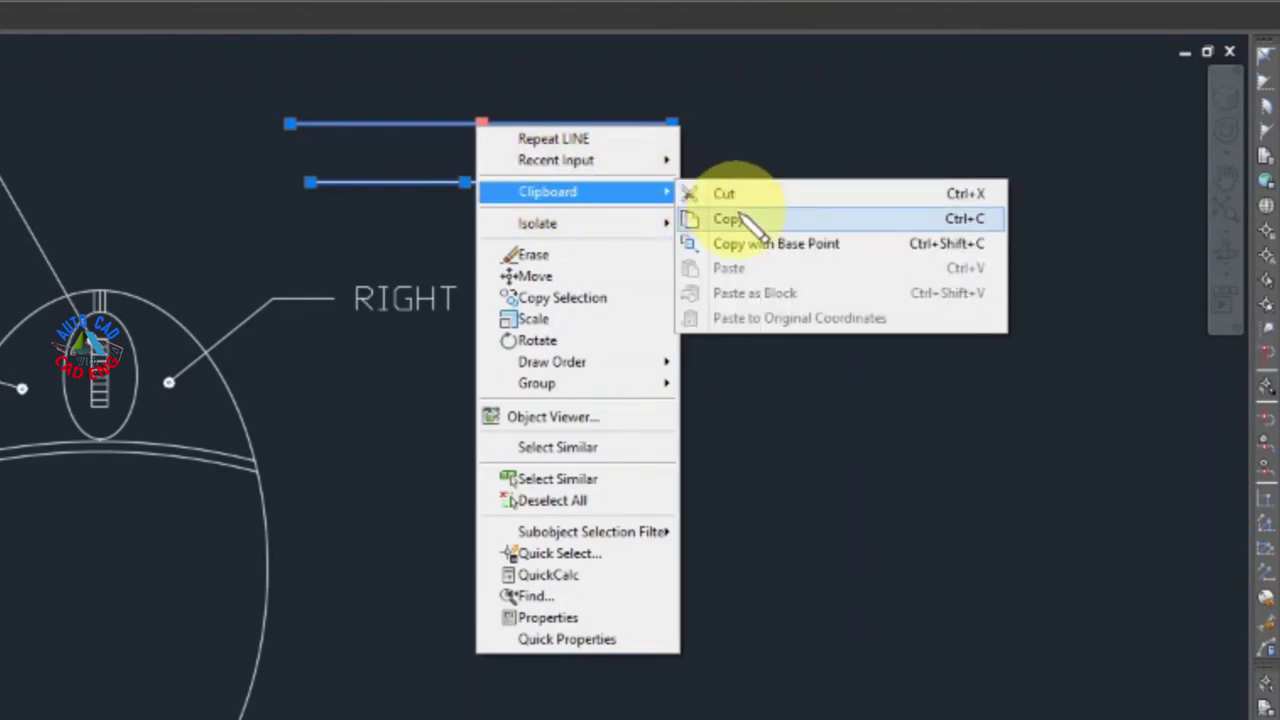
mouse_move(630, 226)
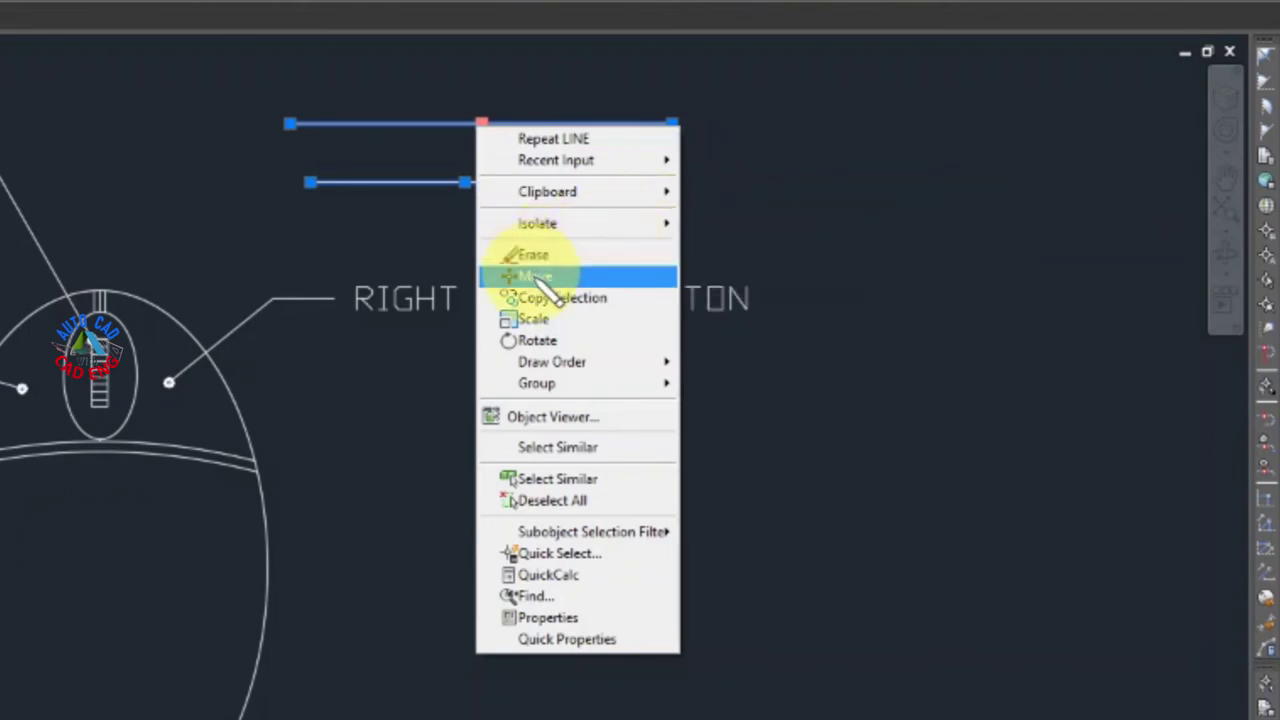
mouse_move(552, 368)
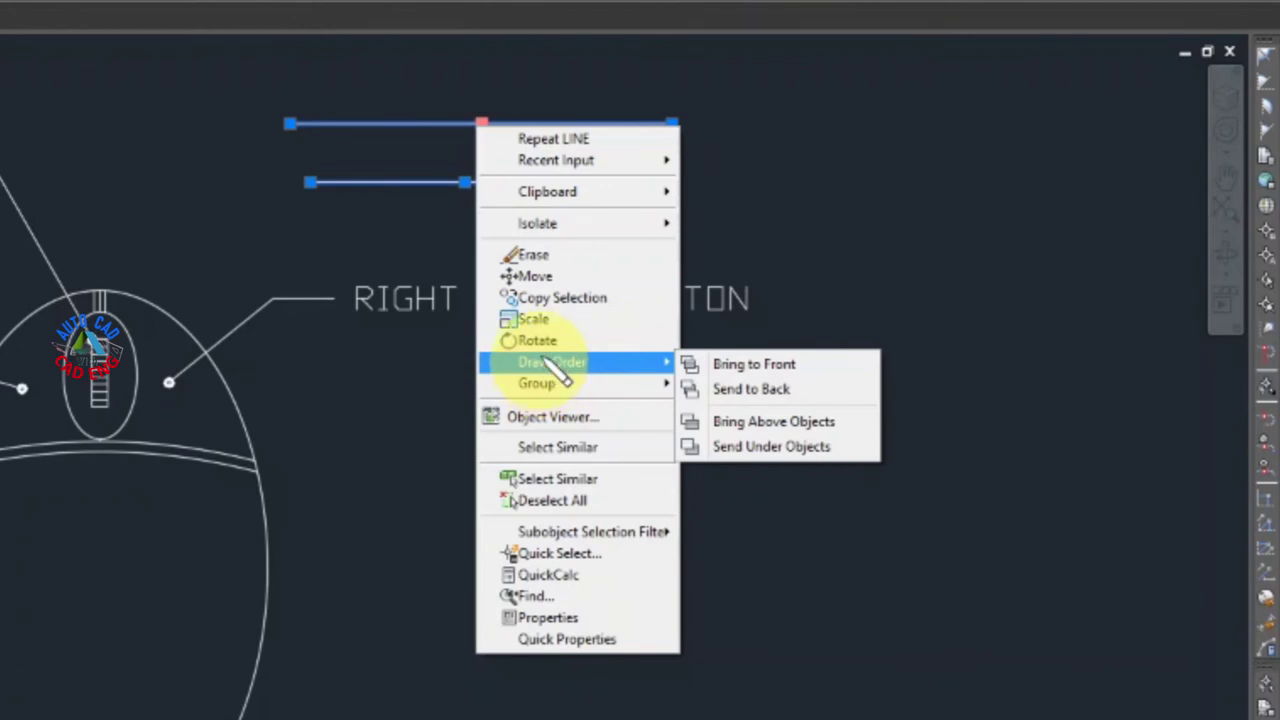
mouse_move(540, 223)
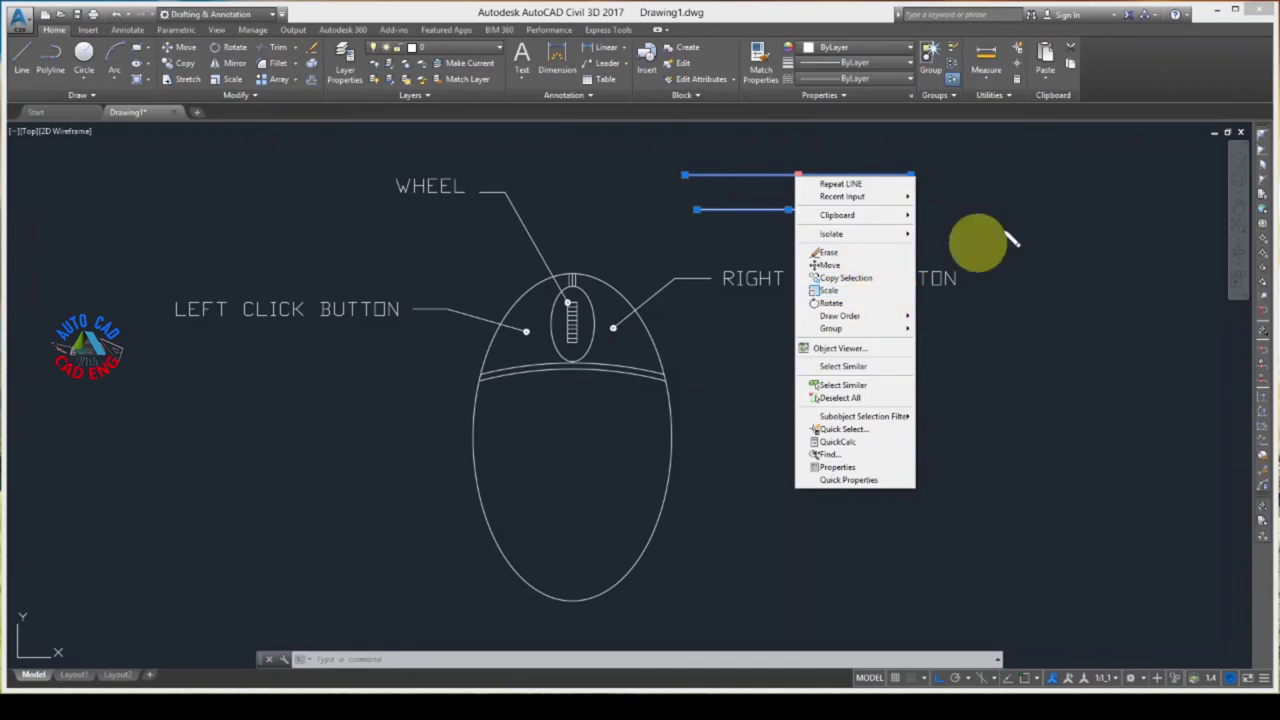
- Close the menu, clear the selection, and select only the upper bracket line
left_click(1038, 180)
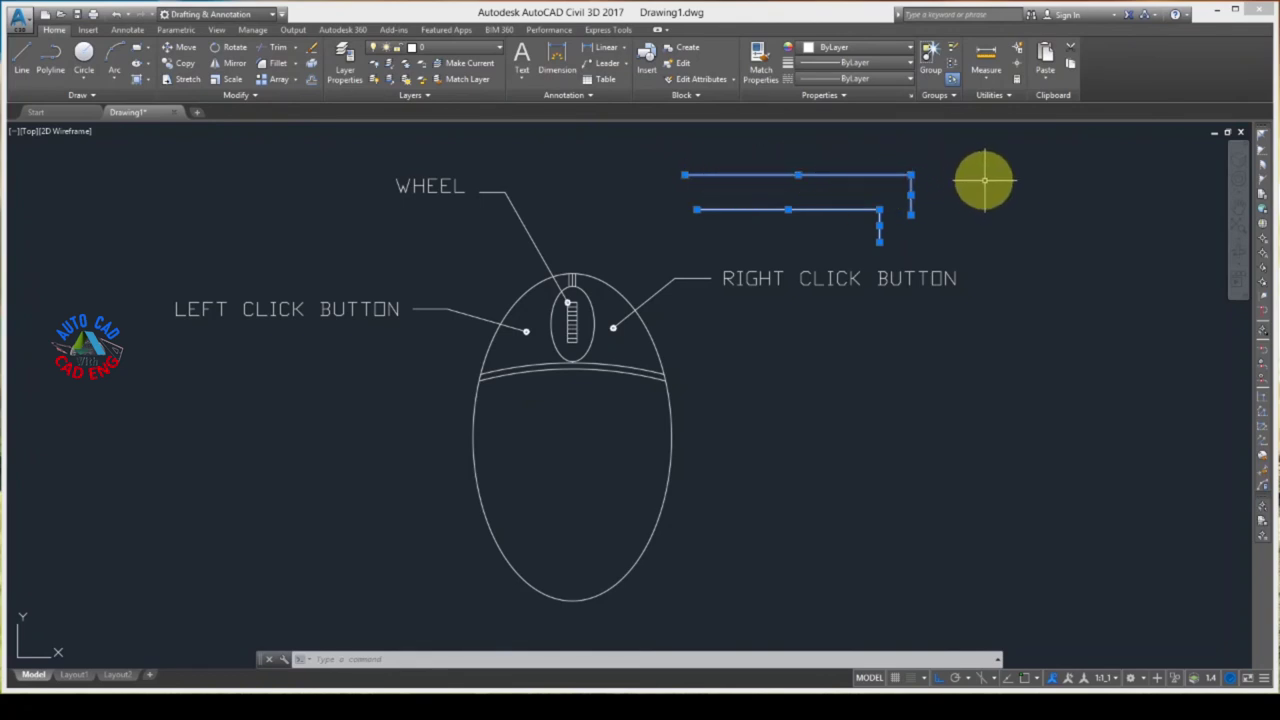
key("Escape")
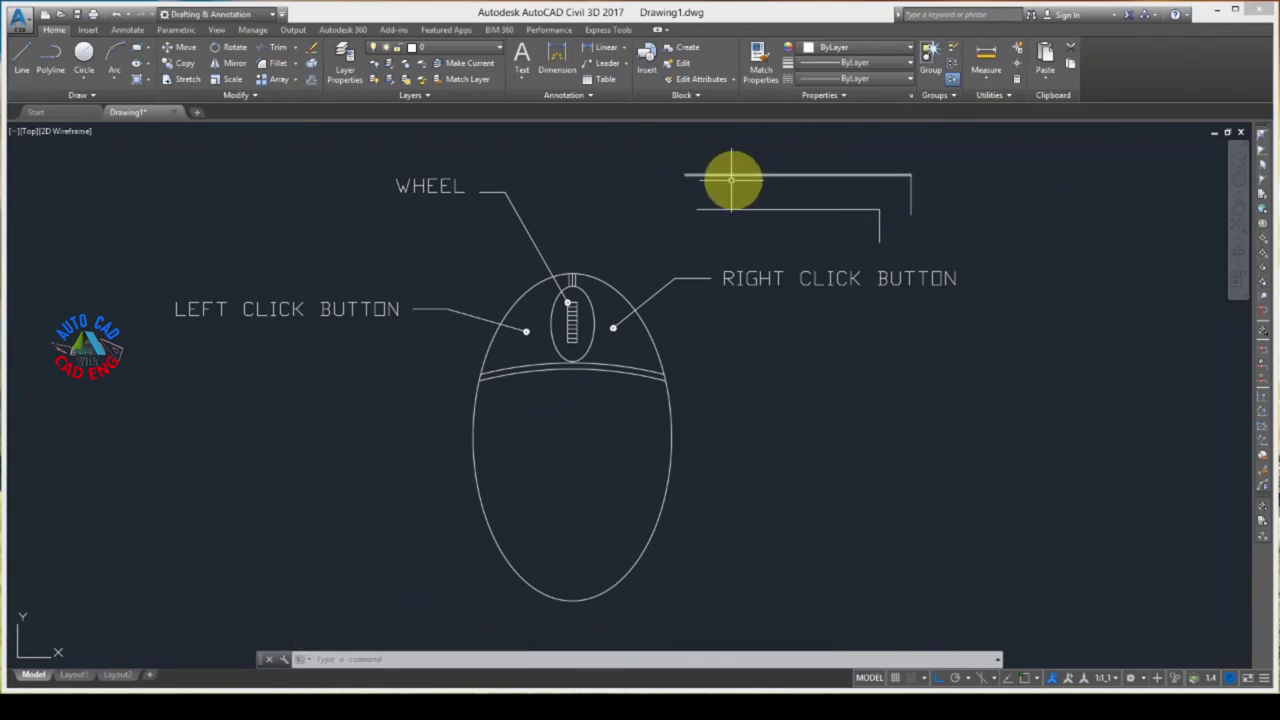
mouse_move(712, 175)
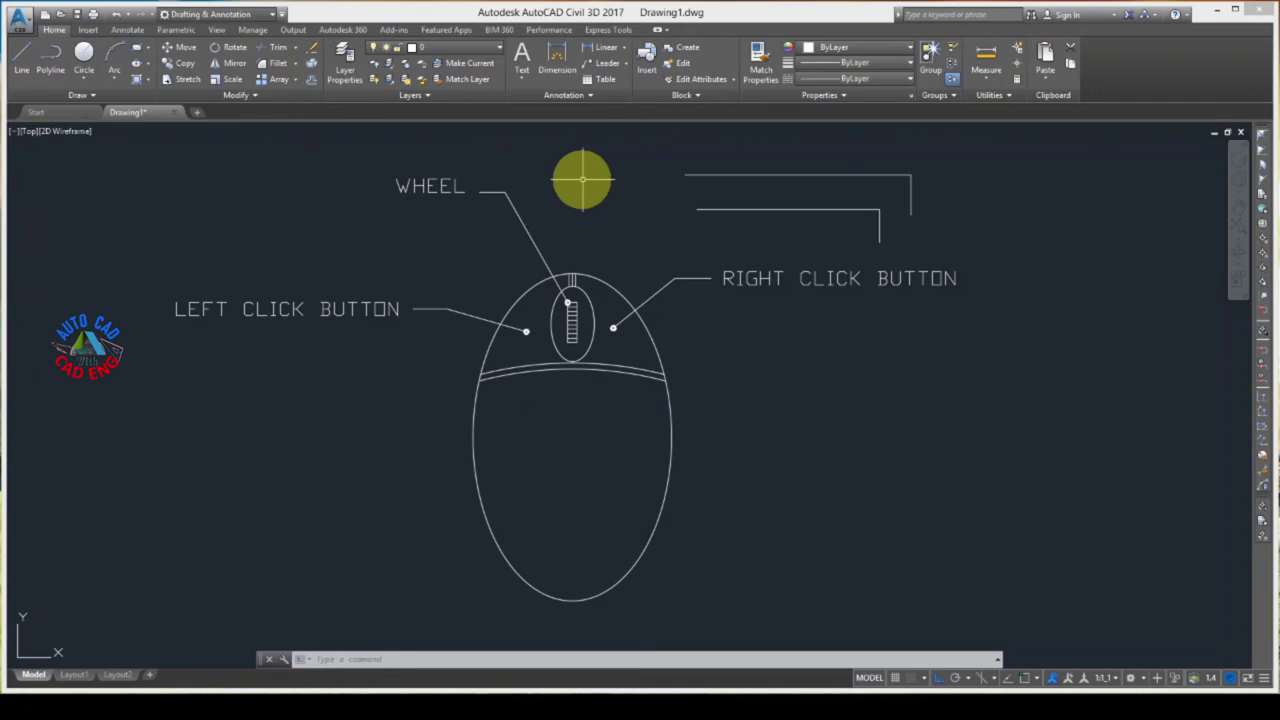
left_click(739, 176)
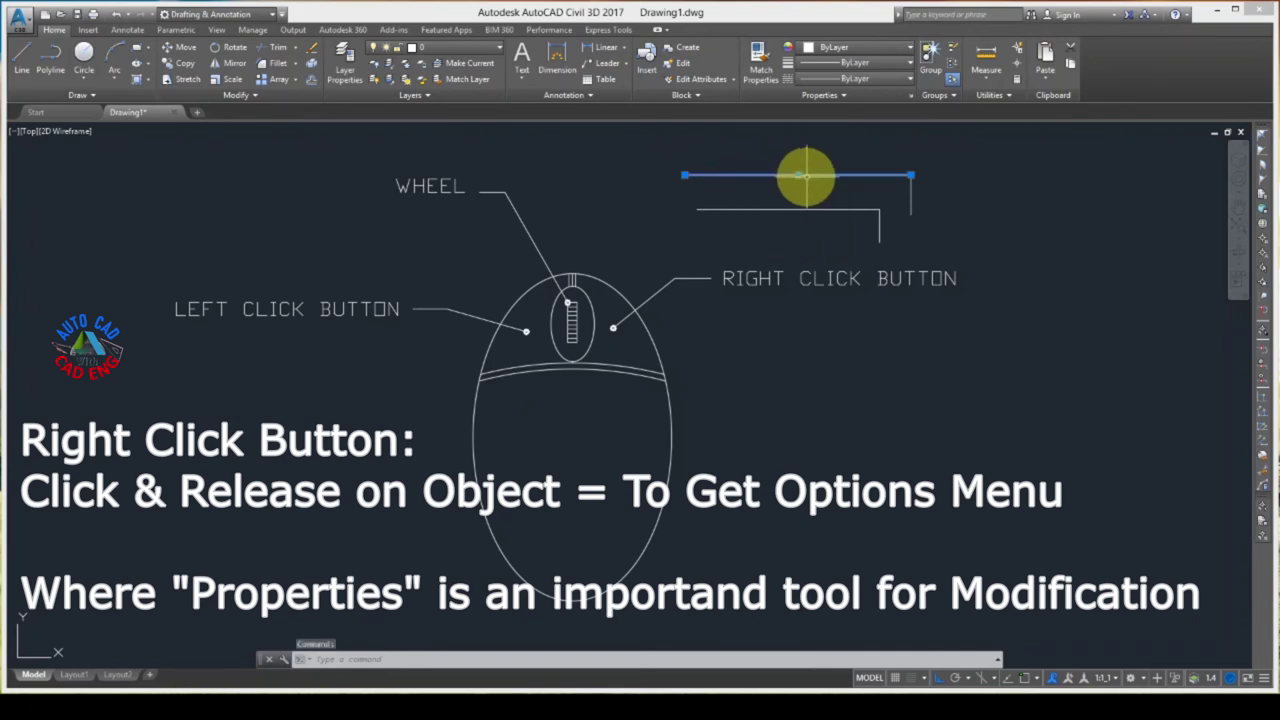
right_click(790, 176)
key("Escape")
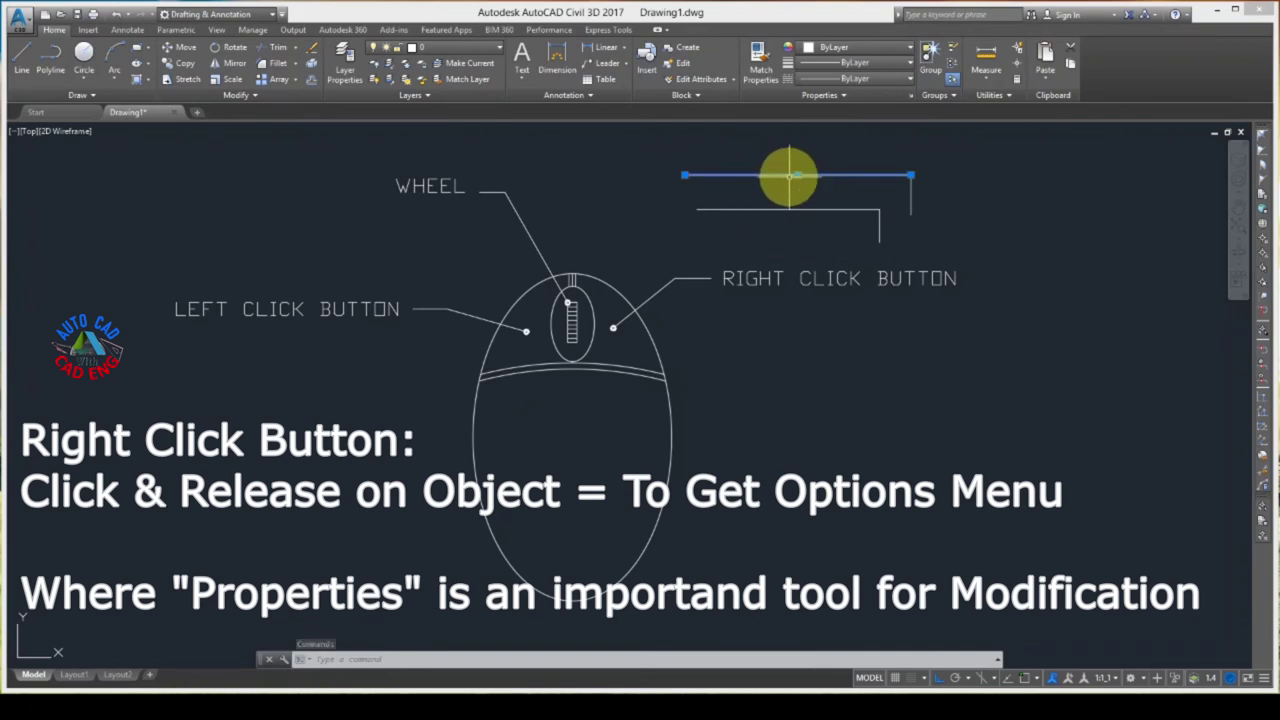
mouse_move(785, 176)
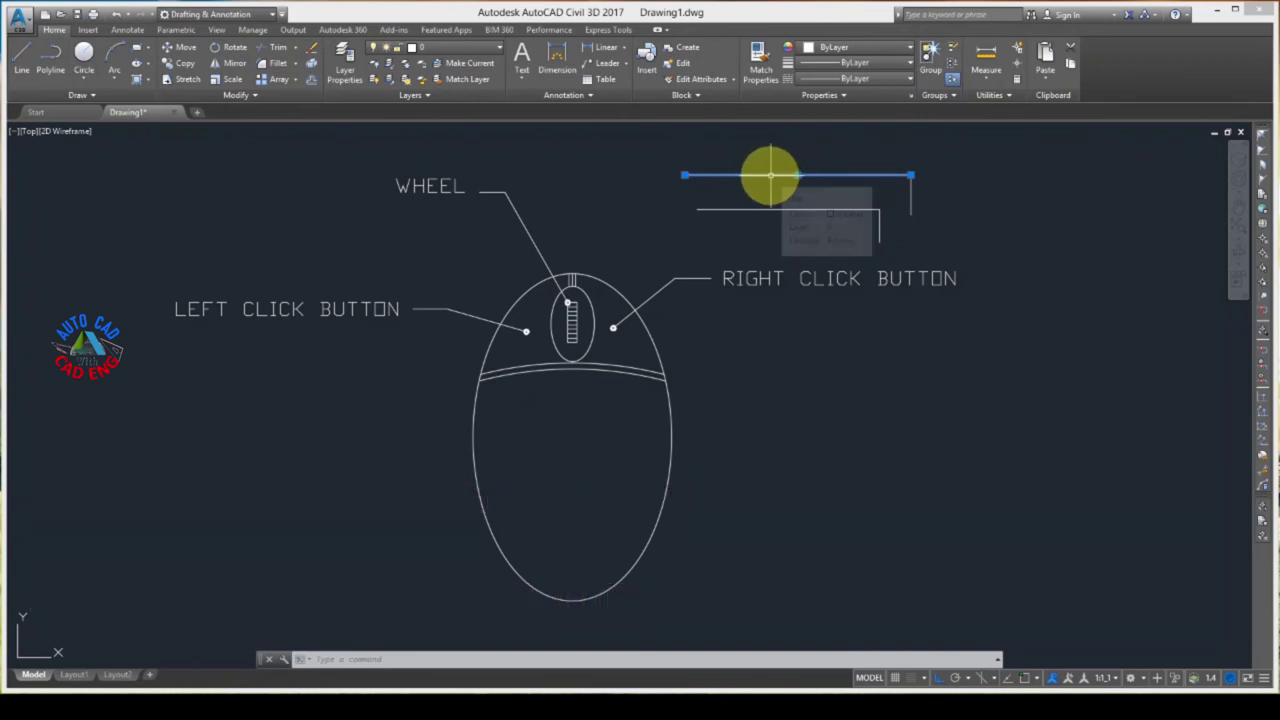
- Open the Properties palette for the upper line, showing layer 0 and length 133.1562
right_click(796, 177)
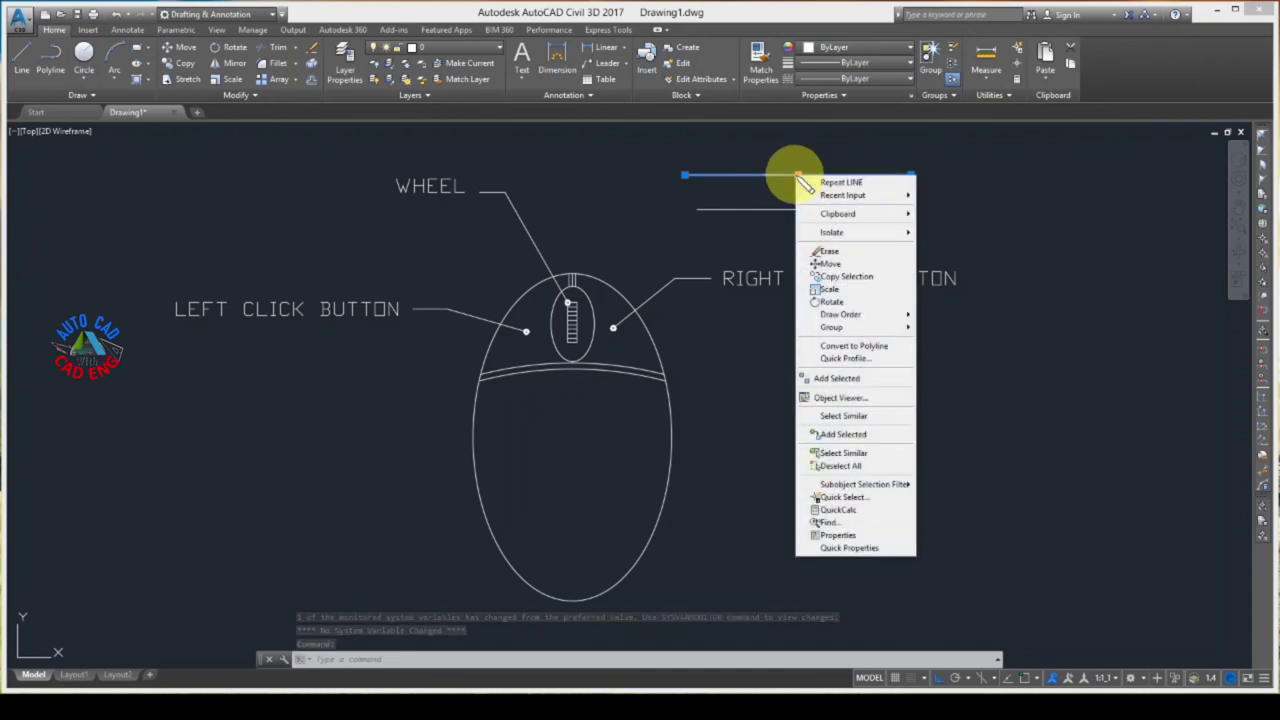
left_click(850, 536)
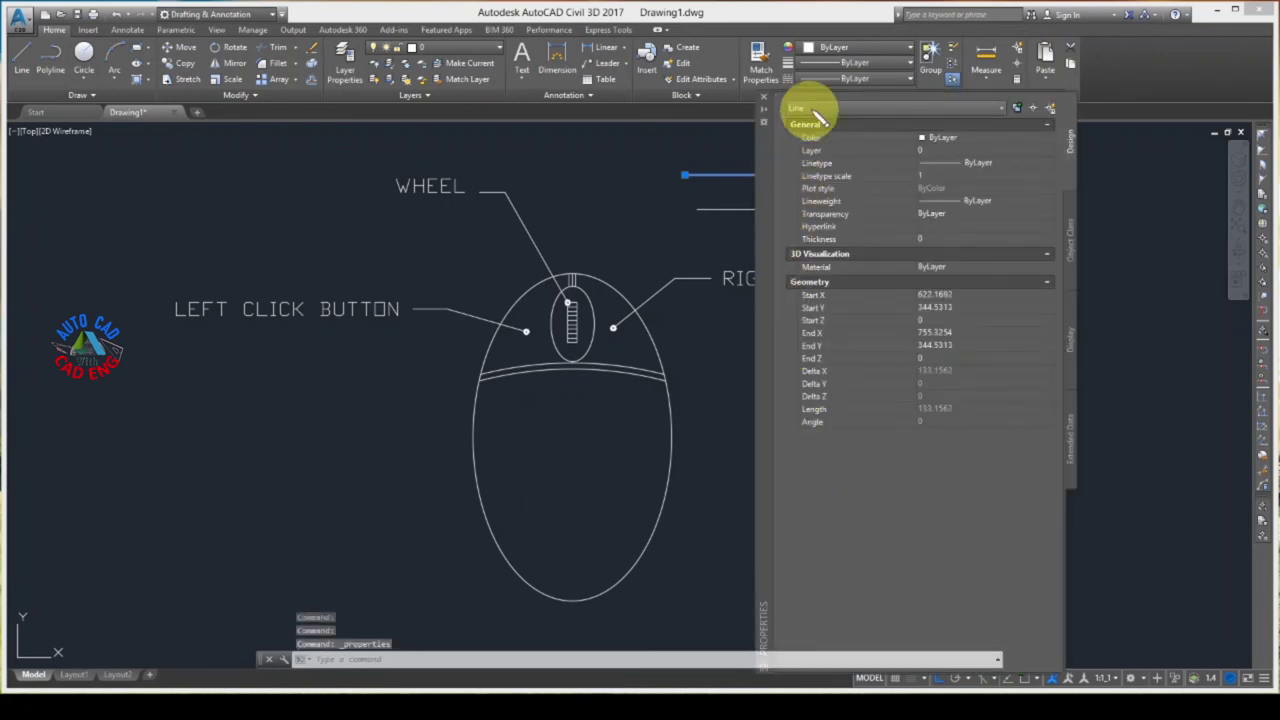